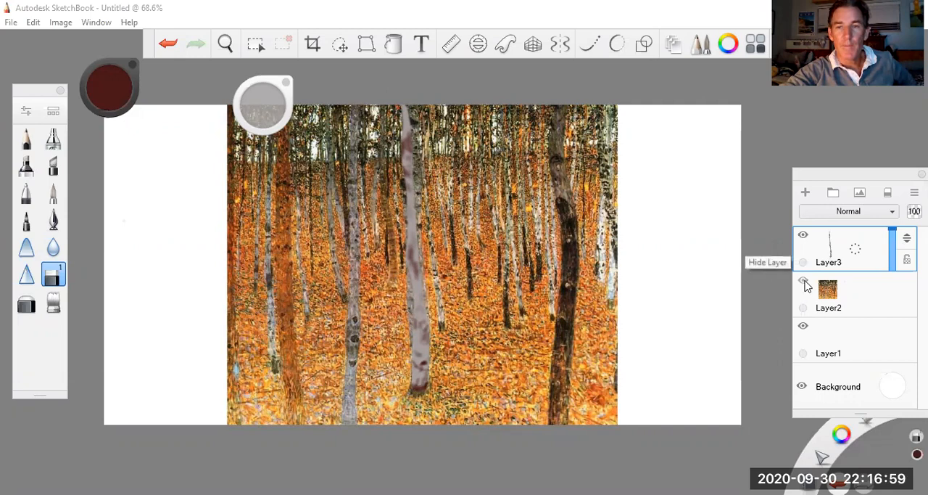
Step: Outline the full-height grey birch trunk beside the already painted one with a closed polyline selection
left_click(803, 281)
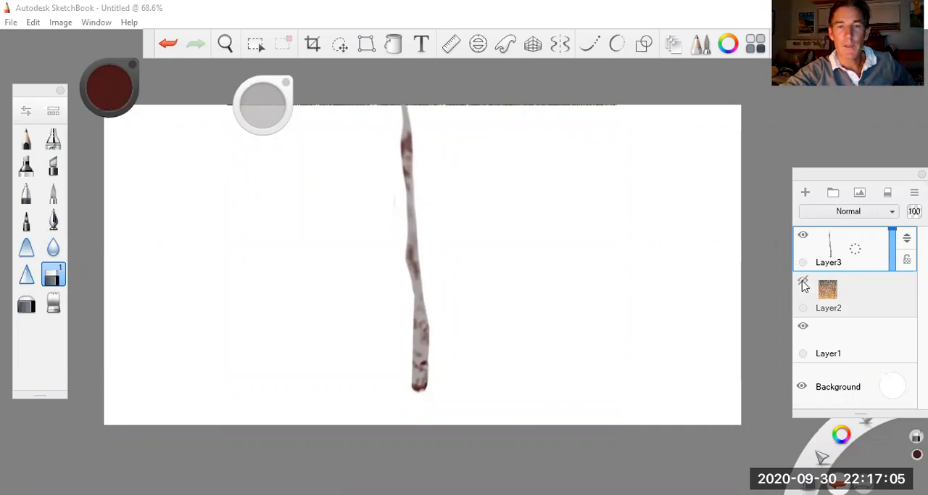
left_click(803, 281)
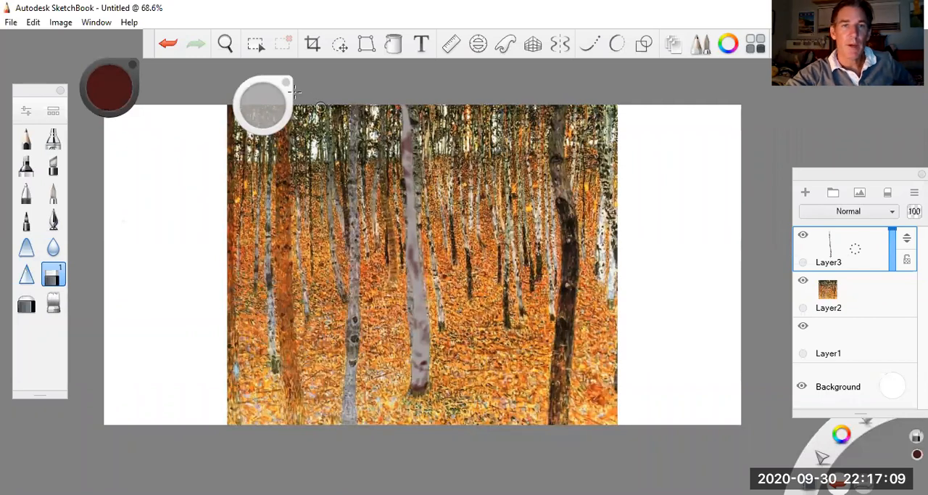
left_click(255, 45)
left_click(373, 74)
left_click(360, 108)
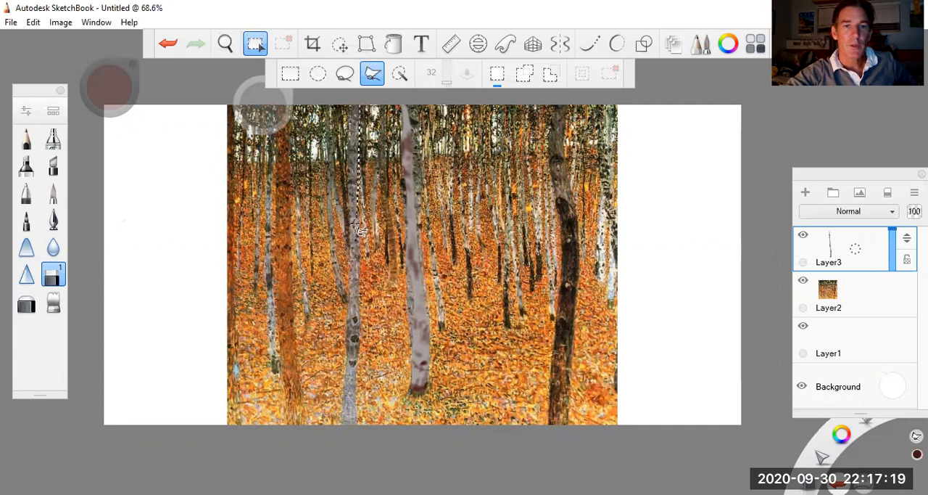
left_click(356, 429)
left_click(341, 431)
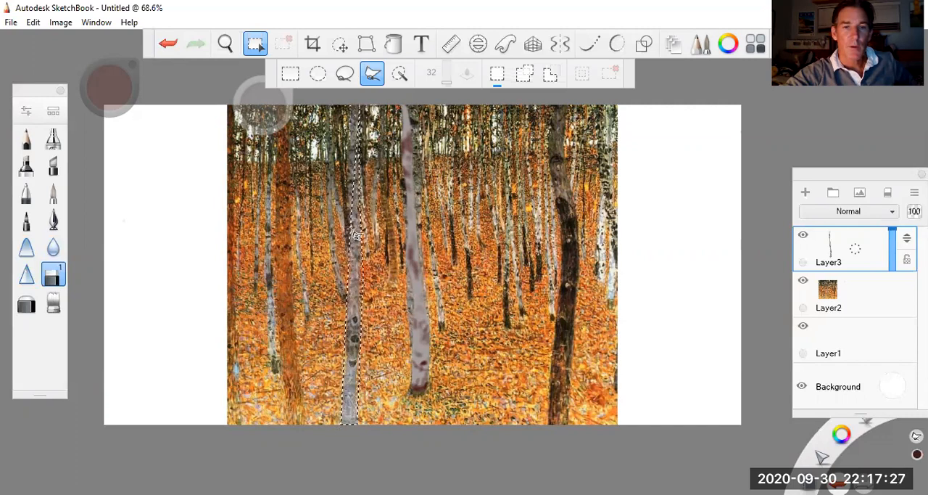
left_click(358, 109)
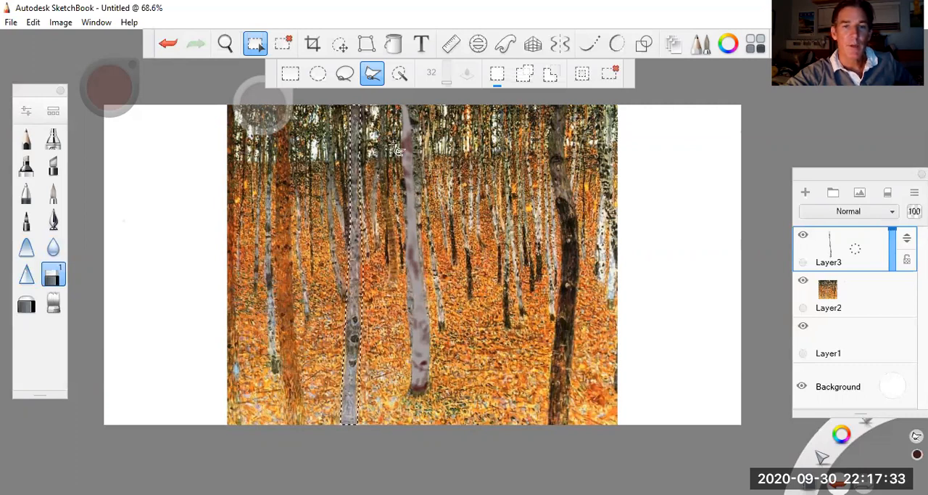
Step: Choose the Wash brush from the Artist set in the Brush Library
left_click(53, 113)
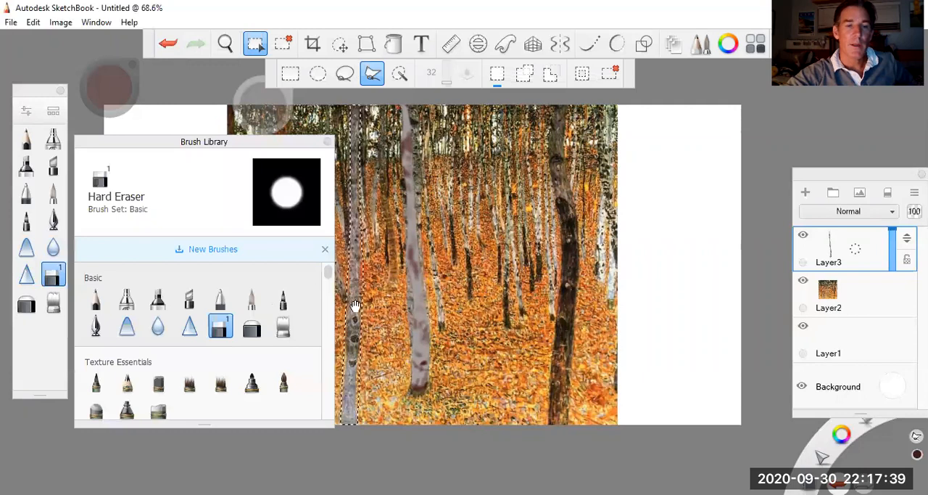
right_click(328, 274)
left_click(328, 276)
right_click(328, 276)
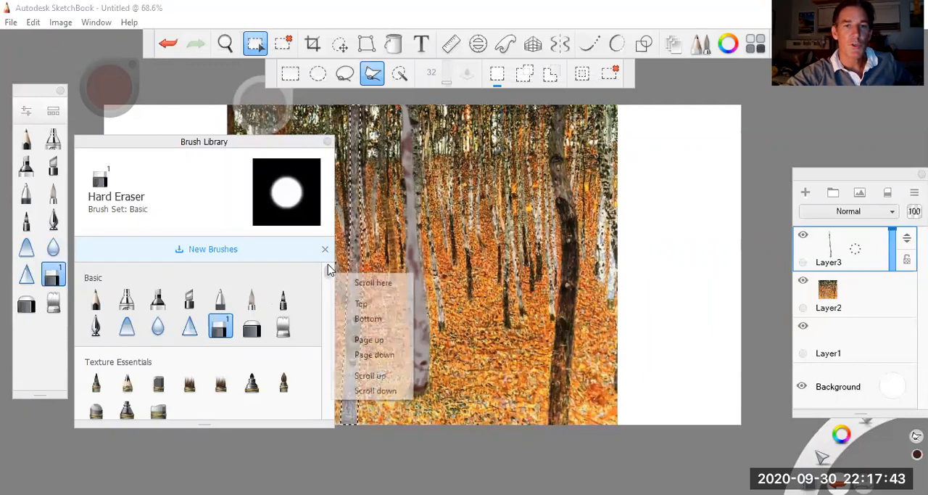
left_click(257, 46)
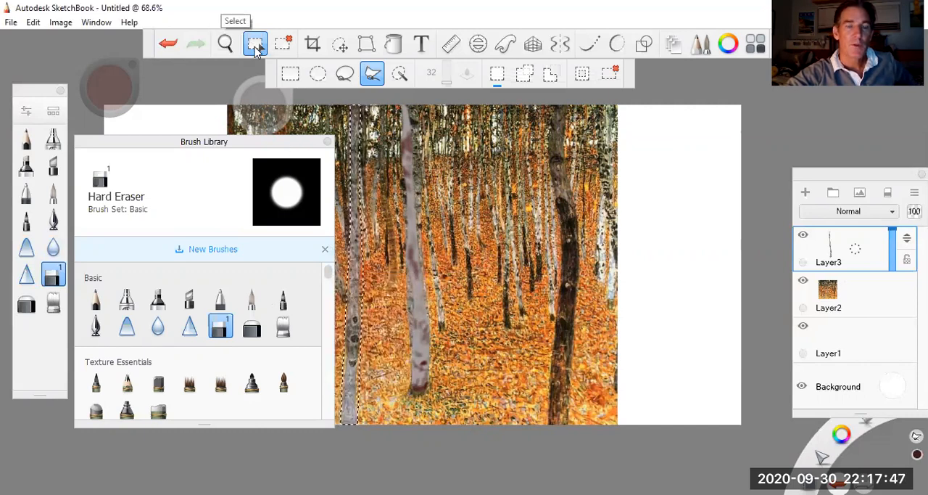
left_click(255, 46)
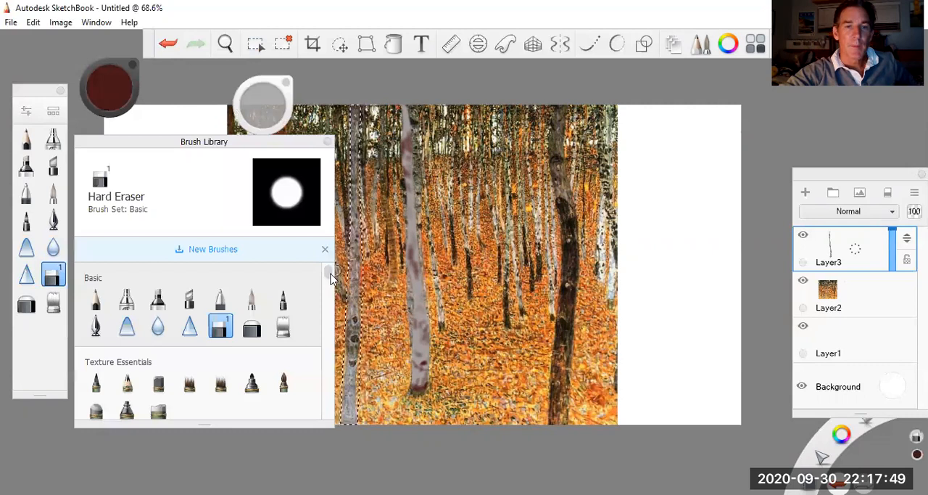
mouse_move(328, 274)
left_mouse_down()
mouse_move(330, 362)
mouse_move(315, 365)
mouse_move(327, 356)
left_mouse_up()
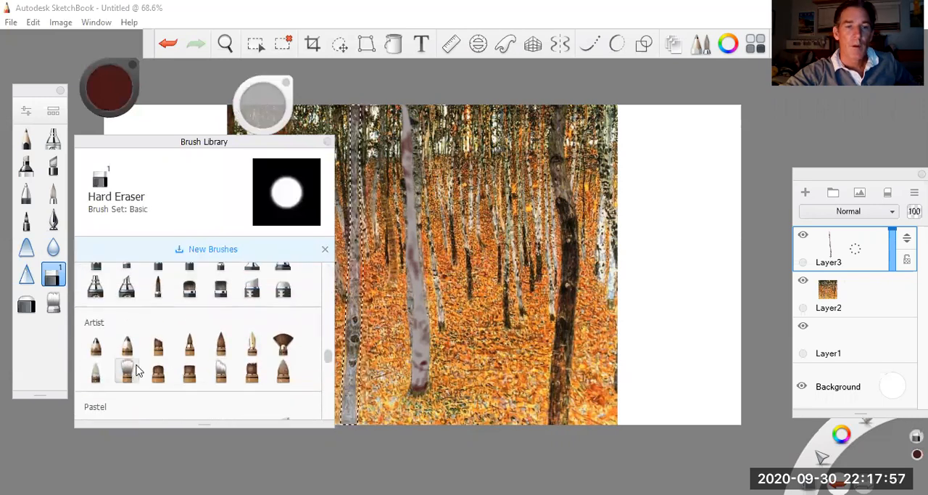
left_click(128, 370)
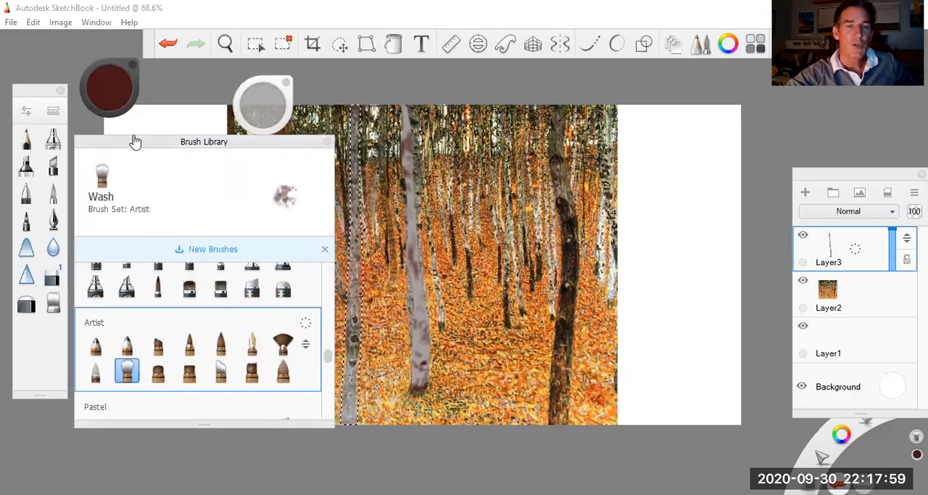
left_click(103, 96)
left_click(90, 92)
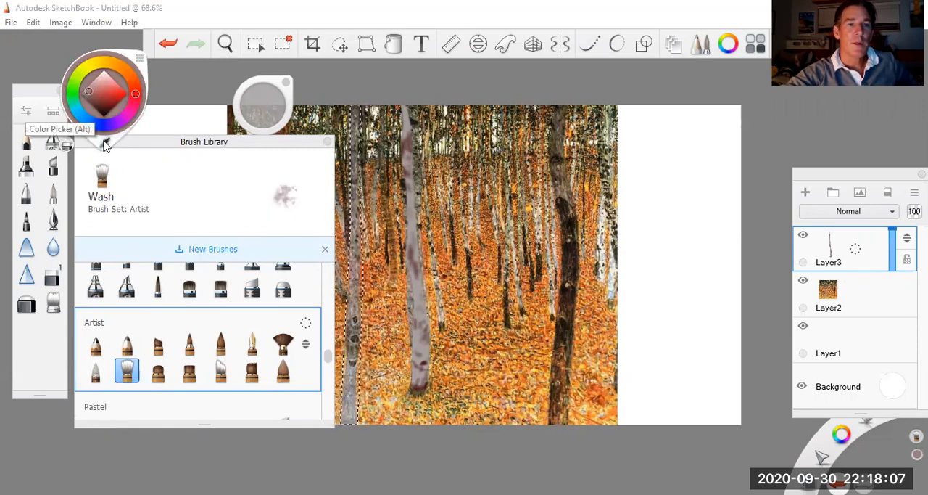
left_click(105, 144)
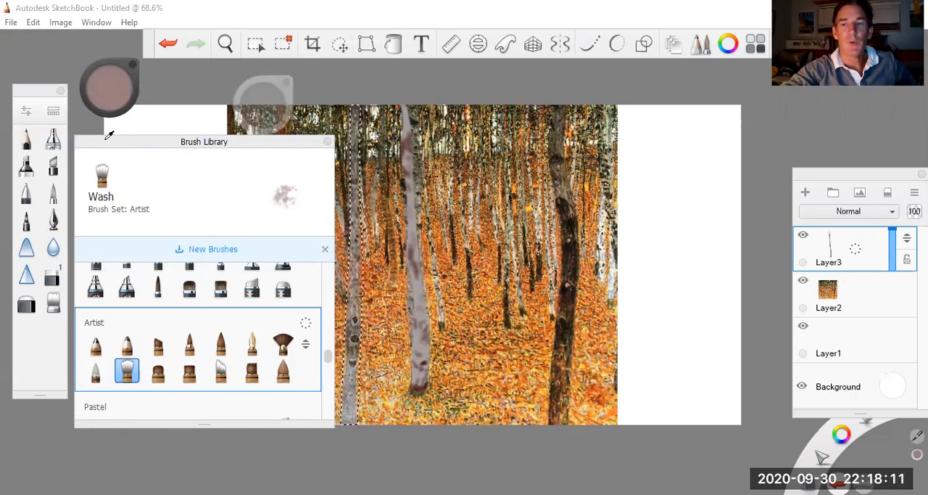
left_click(109, 134)
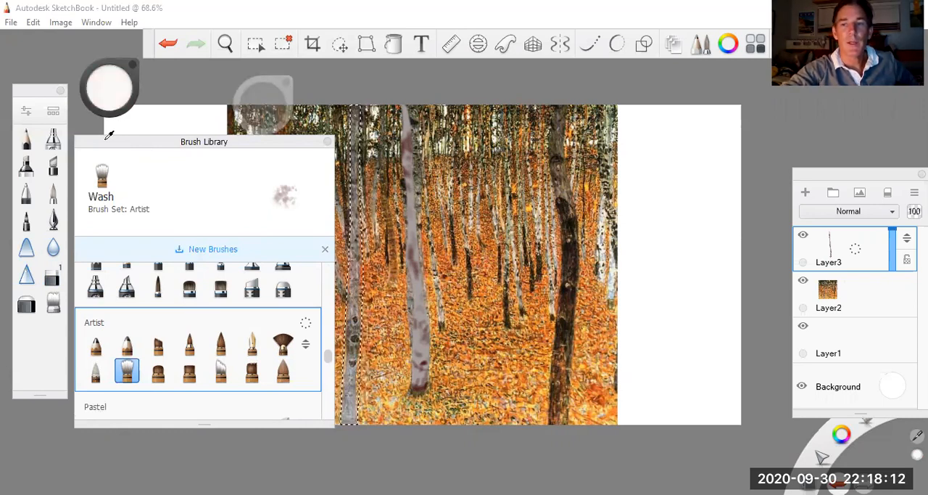
Step: Sample a grey-brown bark colour from the selected trunk in the reference painting on Layer2
left_click(851, 299)
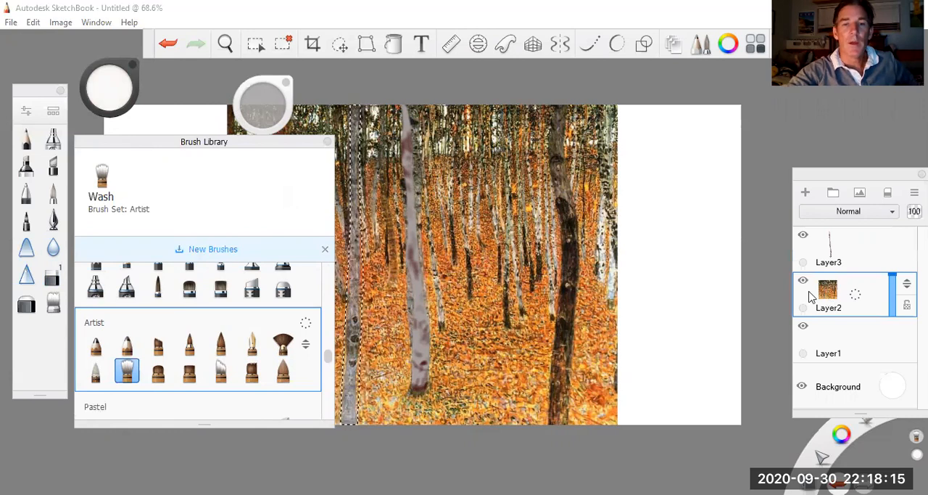
left_click(106, 95)
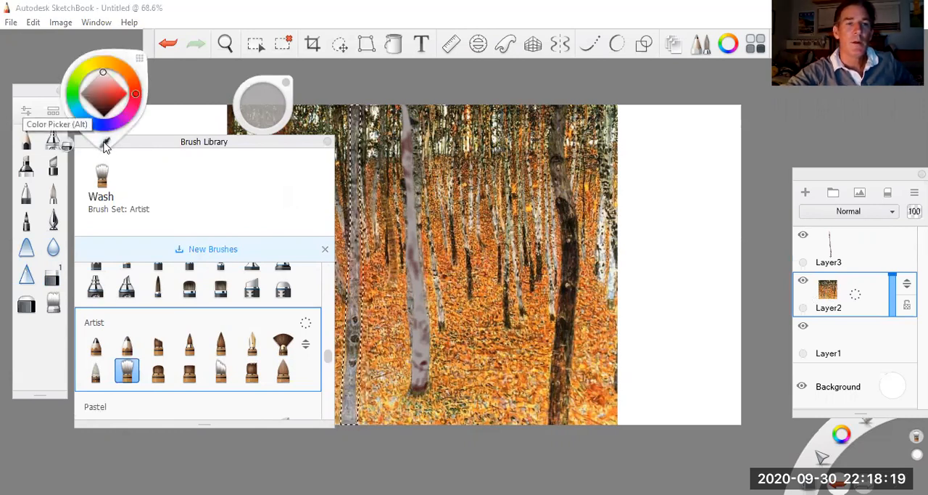
left_click(105, 146)
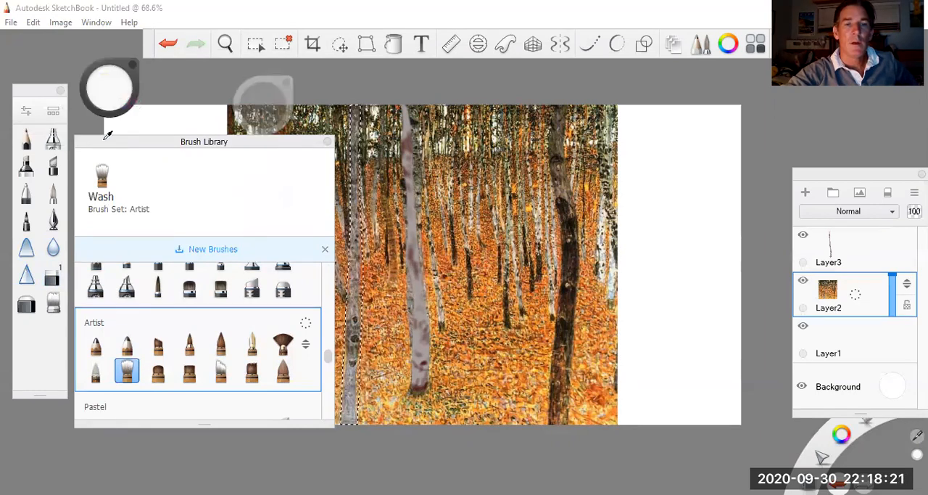
left_click(353, 256)
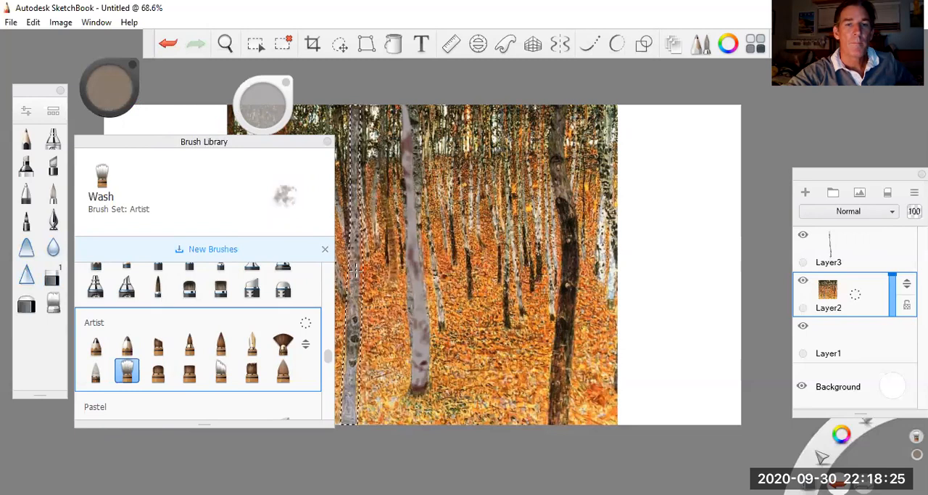
left_click(106, 88)
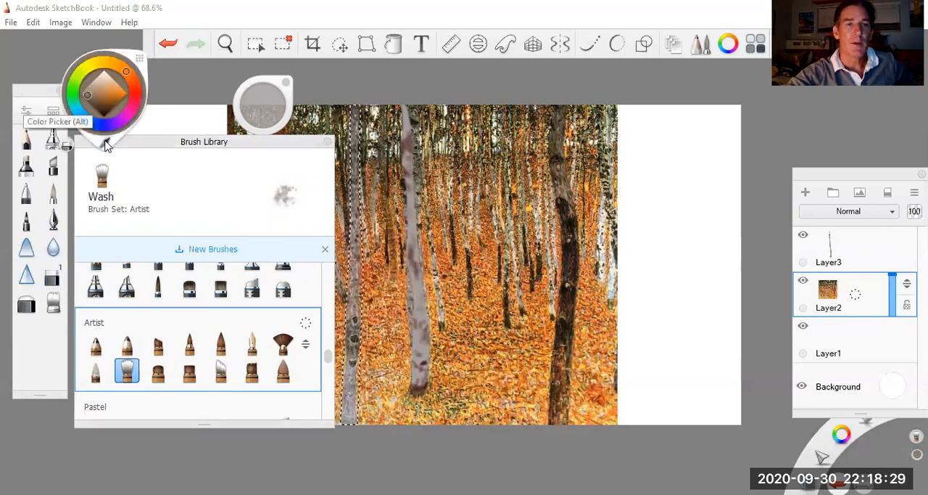
left_click(107, 138)
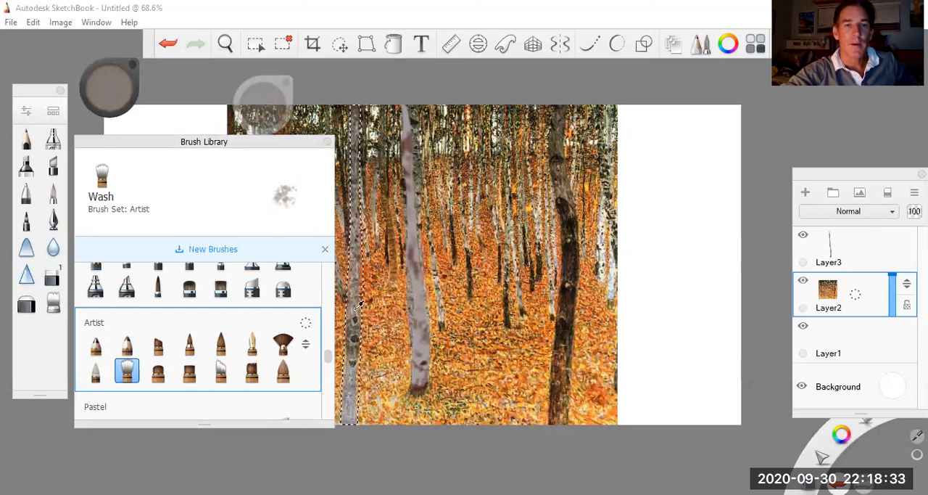
left_click(357, 306)
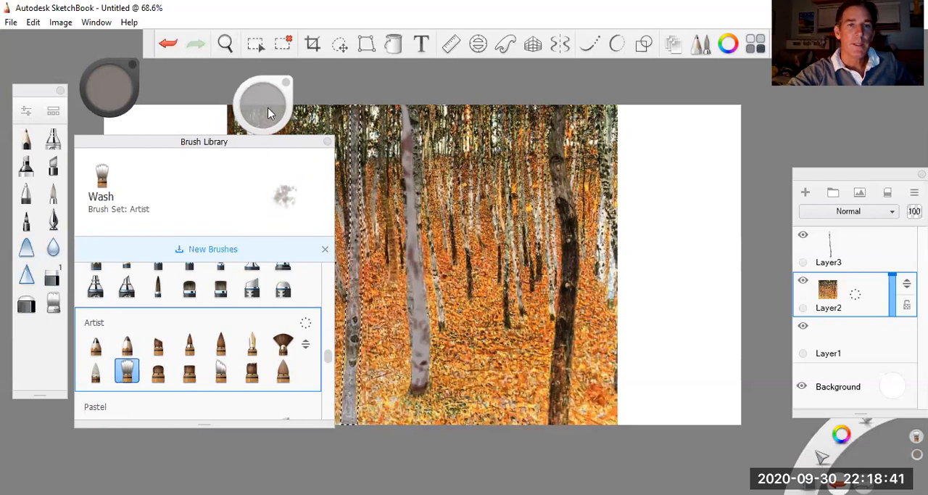
Step: Fill the selected trunk shape on Layer3 with the grey-brown Wash brush while the Layer2 reference is hidden
left_click_drag(260, 104, 267, 109)
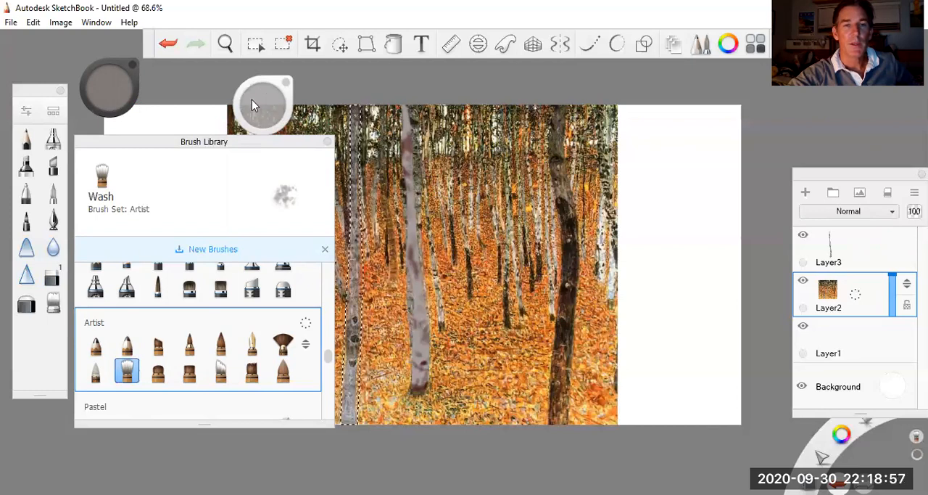
left_click_drag(264, 107, 257, 101)
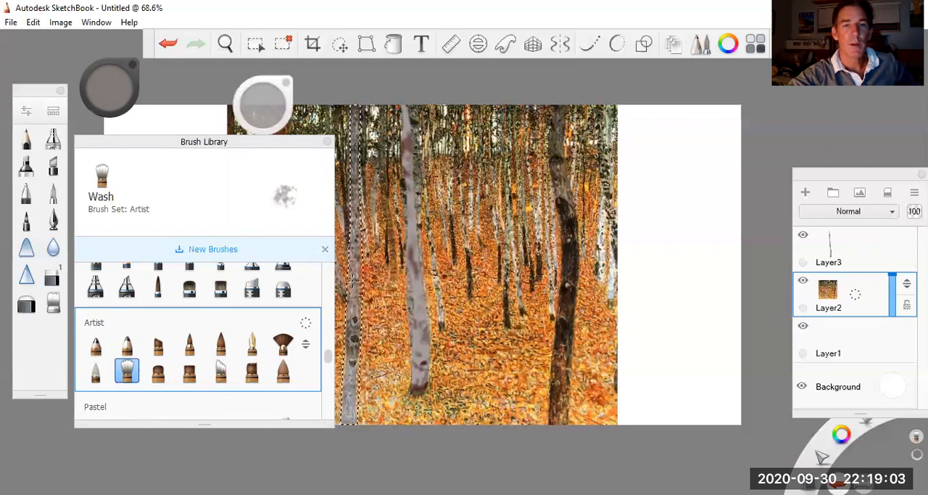
left_click(850, 250)
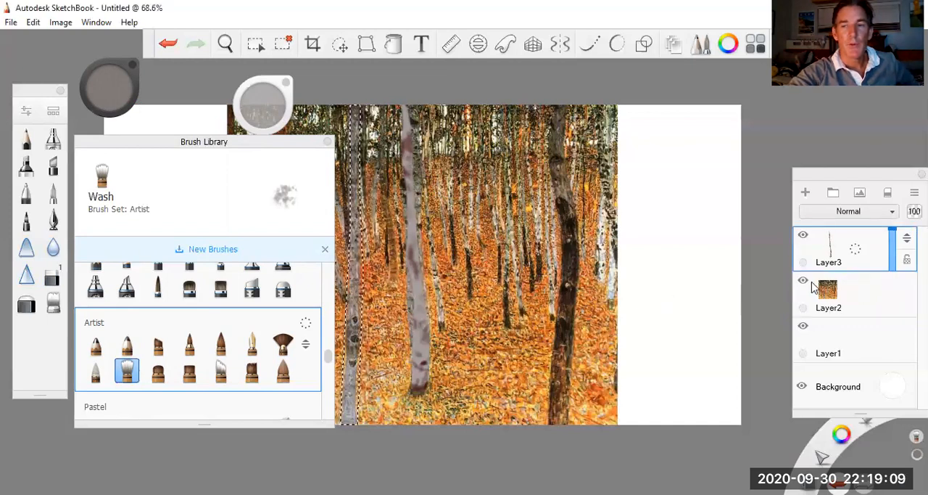
left_click(803, 282)
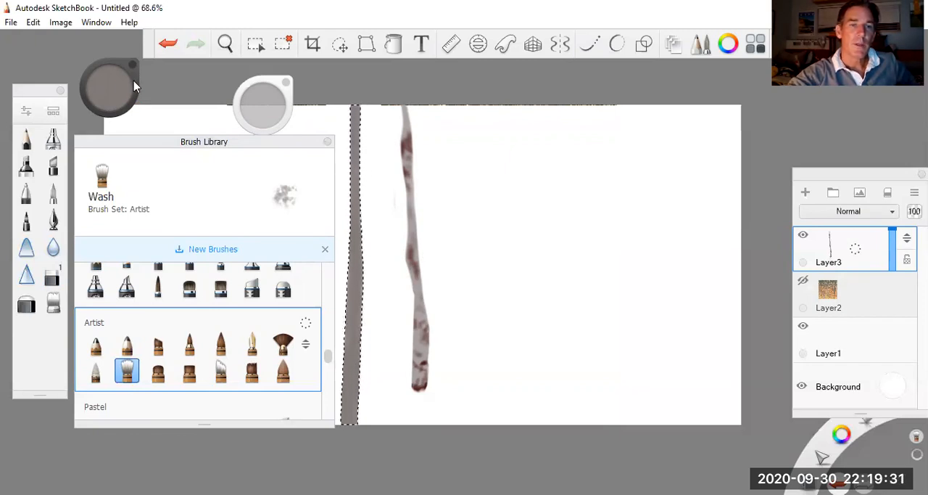
Step: Paint lighter and darker grey-brown patches along the selected trunk on Layer3 to build up bark shading
left_click(103, 95)
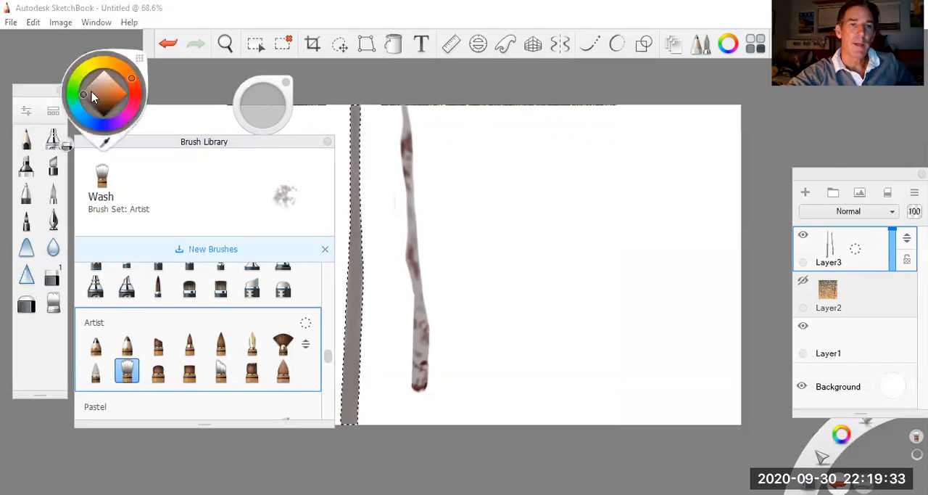
left_click(92, 86)
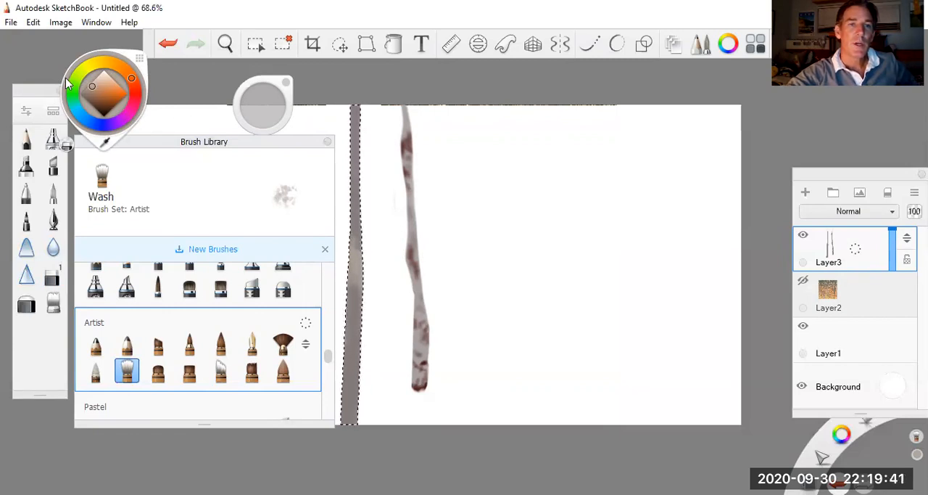
left_click(98, 80)
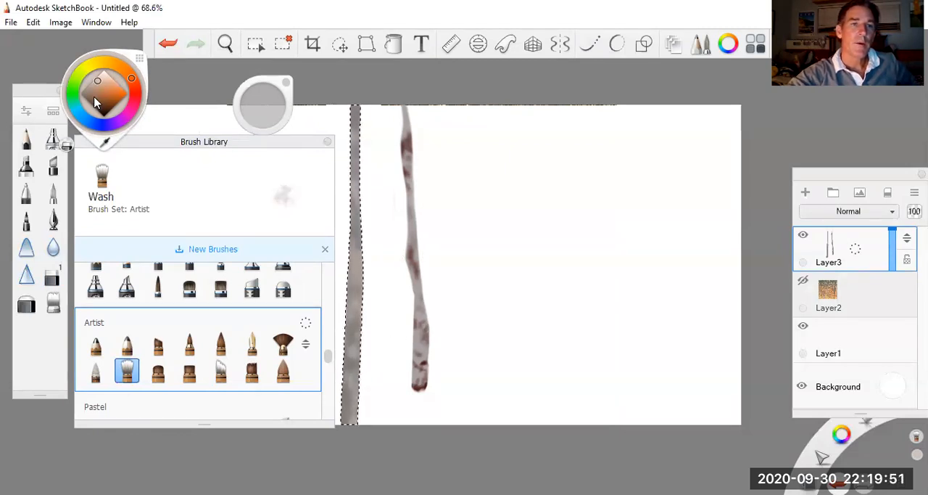
left_click(89, 100)
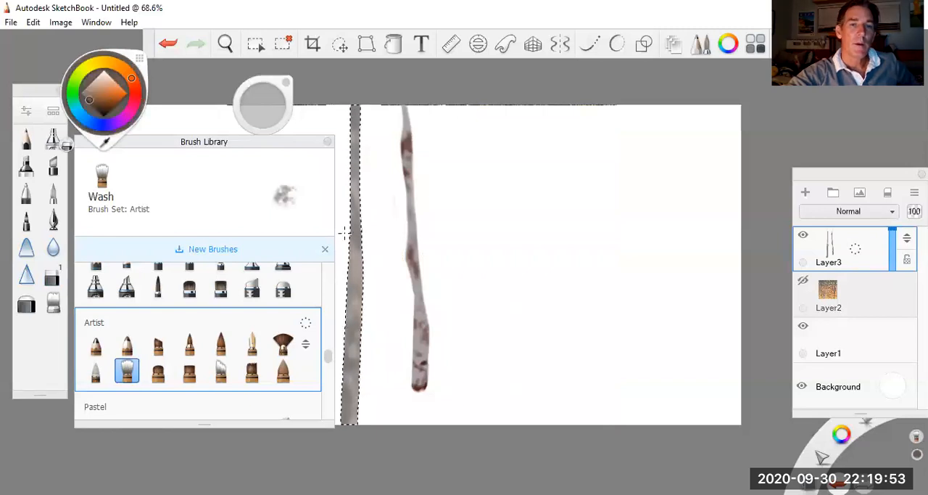
mouse_move(264, 101)
left_mouse_down()
mouse_move(250, 98)
mouse_move(265, 100)
left_mouse_up()
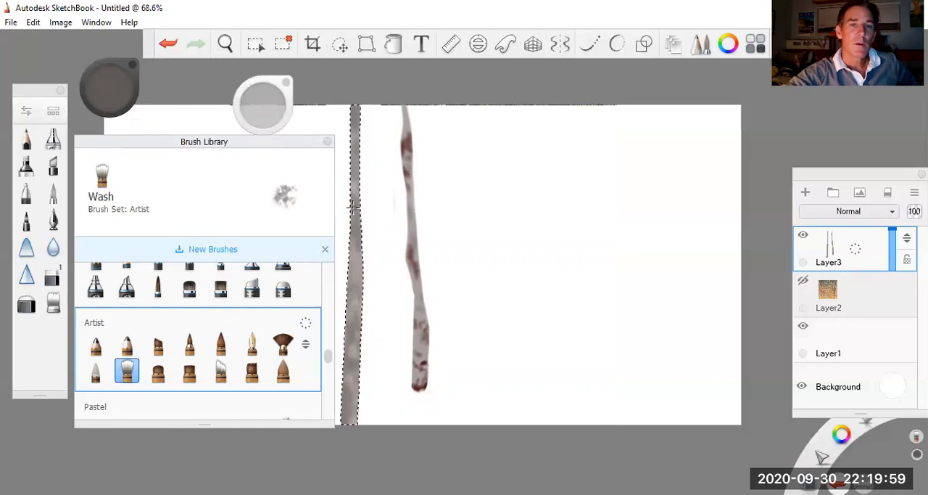
Step: Compare the trunk with the Layer2 reference, add darker brown bark spots to it on Layer3, and clear the selection
left_click(803, 281)
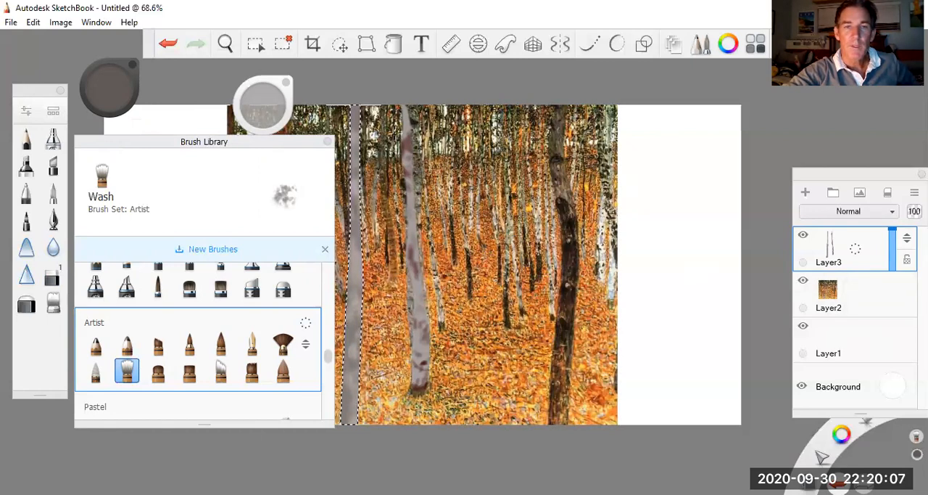
left_click(803, 281)
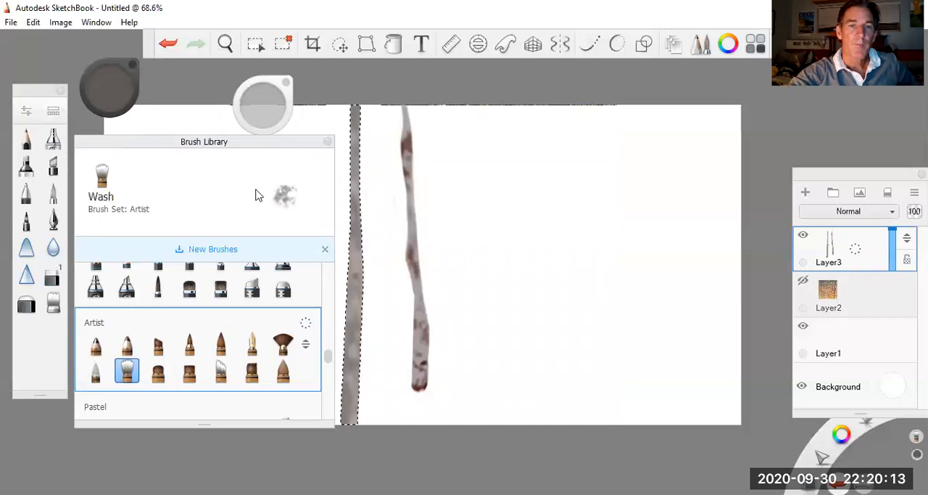
left_click(110, 89)
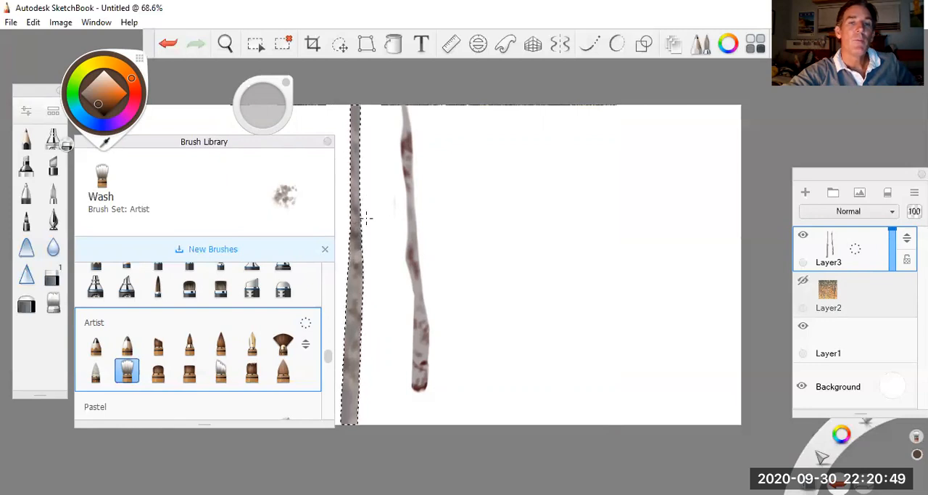
left_click(285, 45)
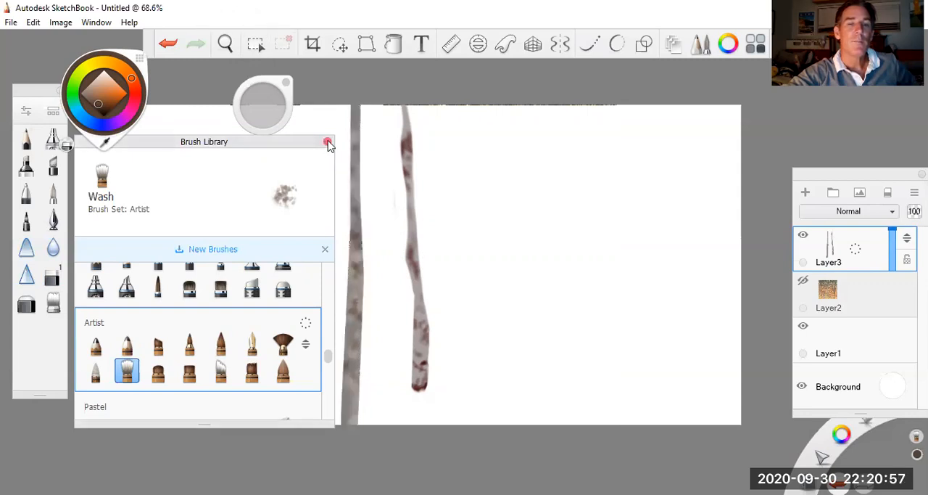
left_click(328, 142)
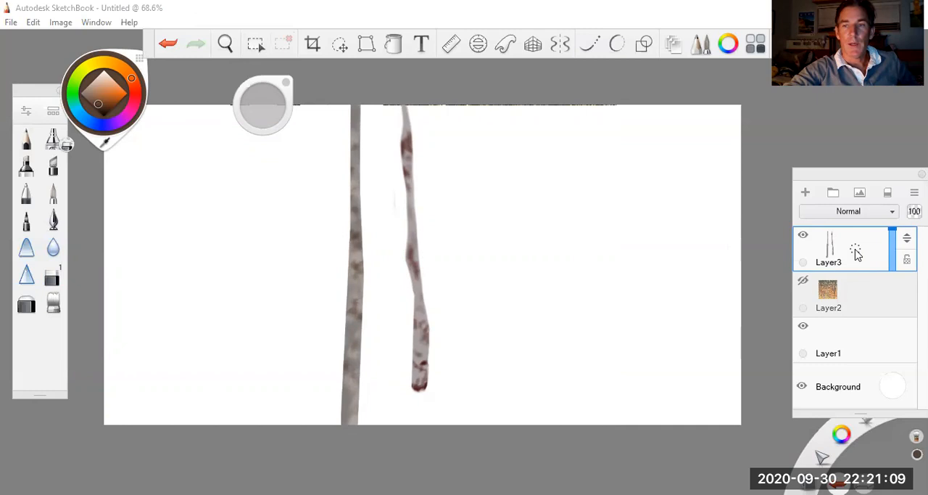
Step: Duplicate Layer3 and move the copied trunk pair to the right of the originals, scaled down with Quick Transform
left_click_drag(856, 252, 832, 226)
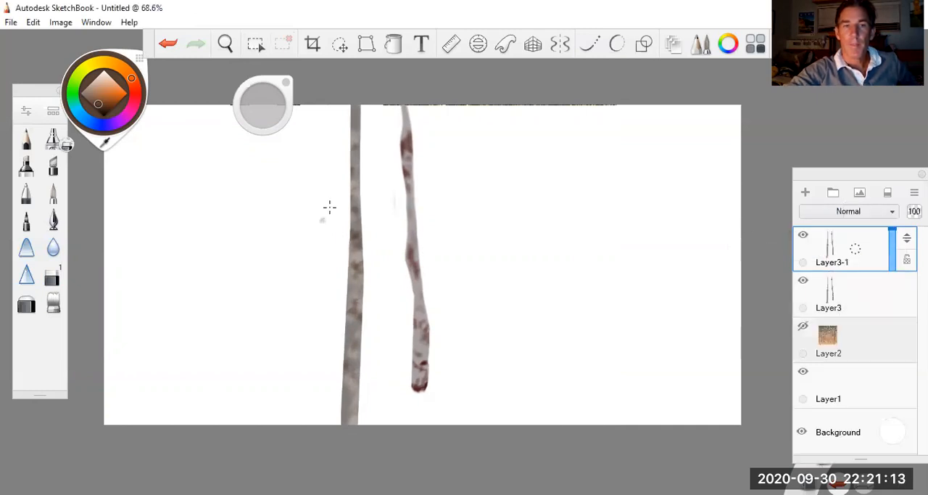
left_click(340, 47)
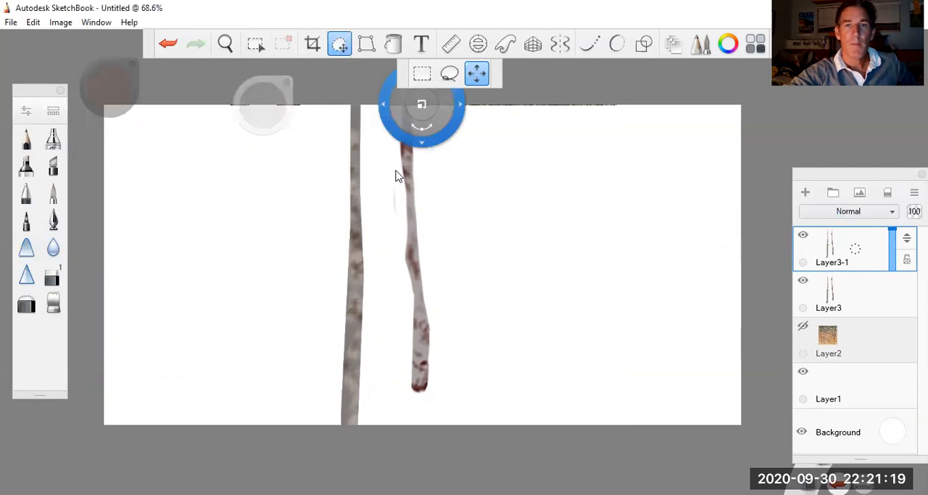
left_click_drag(435, 163, 486, 165)
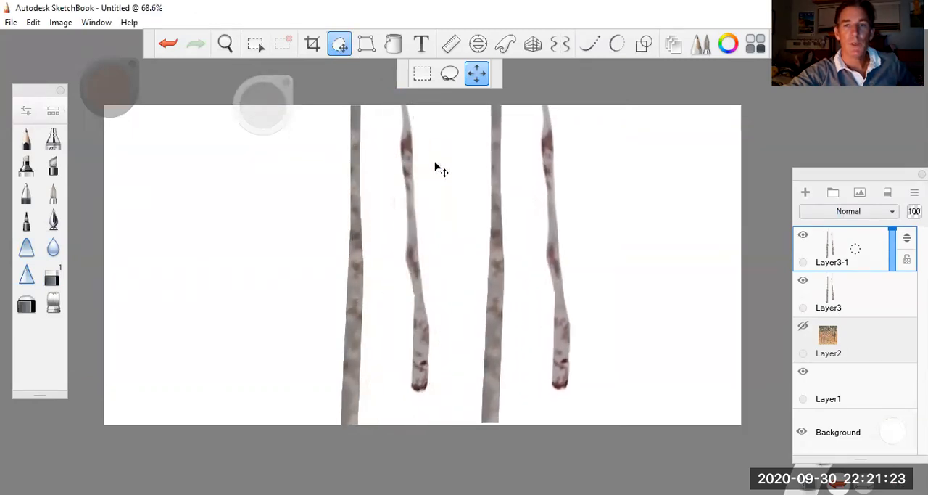
left_click_drag(554, 130, 554, 130)
left_click_drag(530, 189, 564, 148)
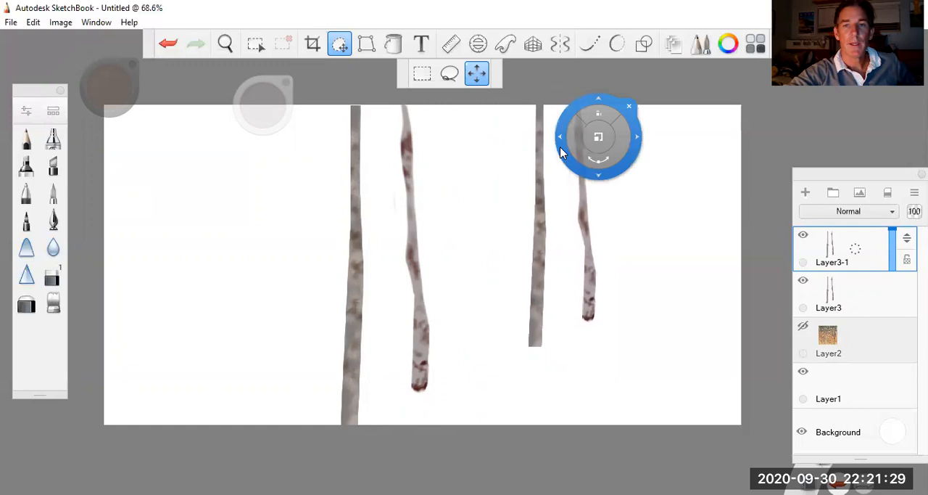
Step: Distort the copied trunks by spreading their two upper corners outward, and merge the copy down into Layer3
left_click(364, 45)
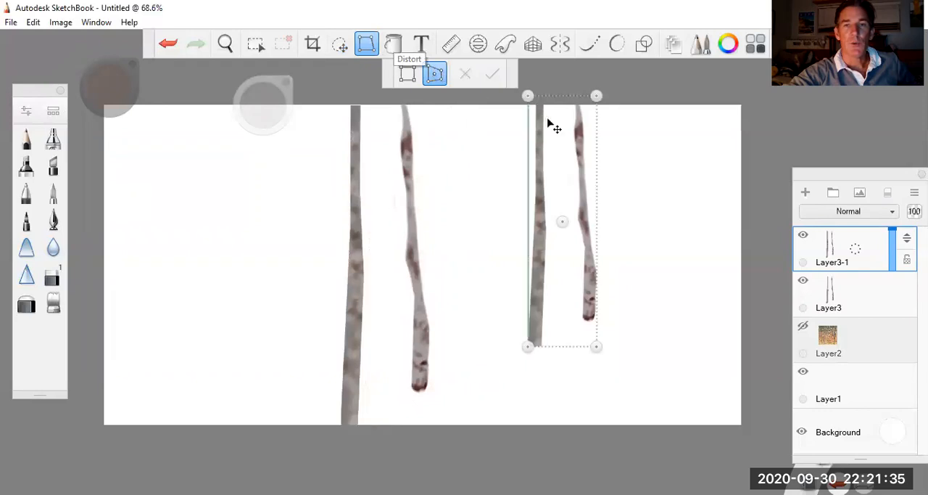
left_click_drag(527, 95, 517, 92)
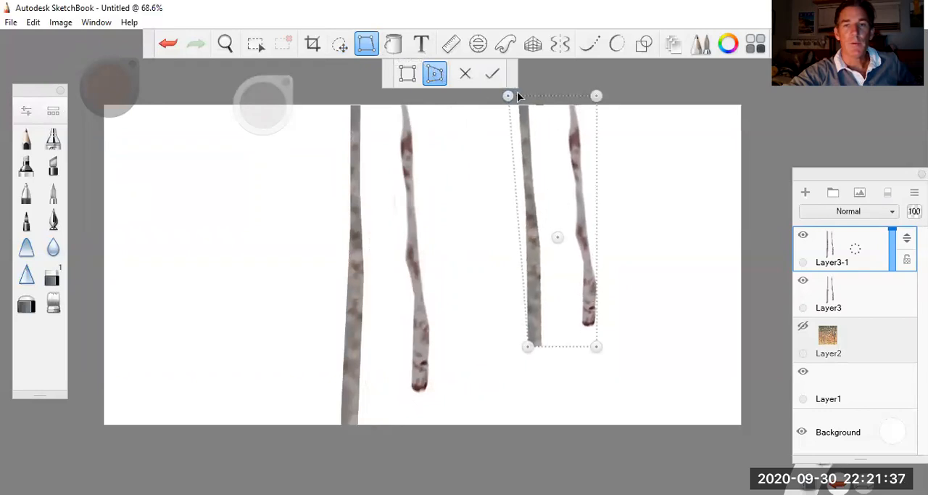
left_click_drag(596, 96, 613, 90)
left_click_drag(507, 96, 508, 94)
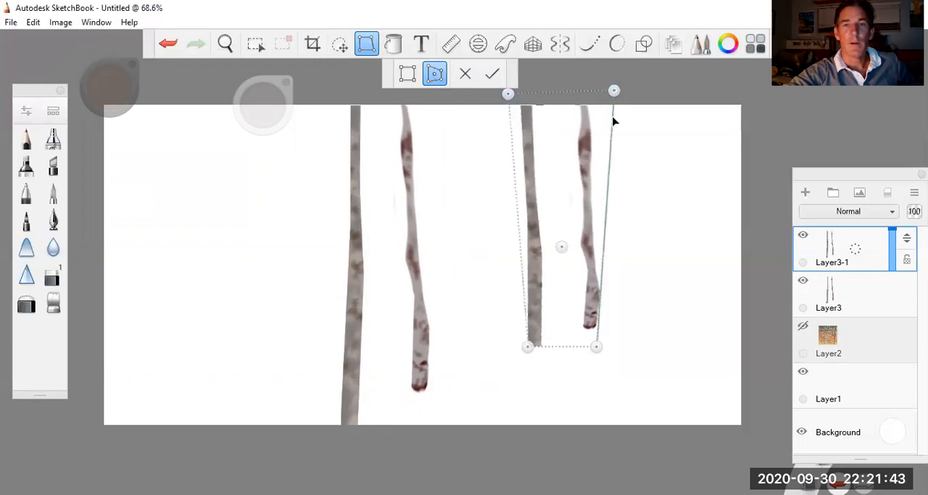
left_click(494, 75)
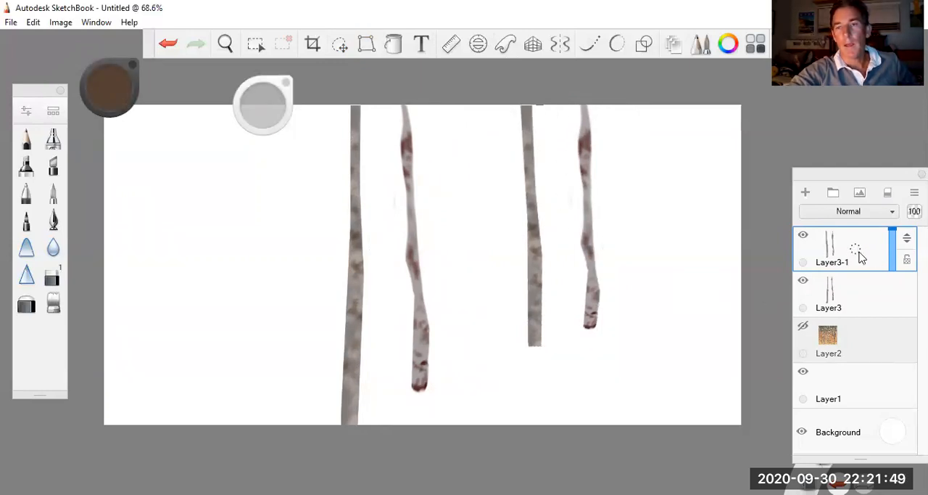
left_click_drag(856, 250, 859, 288)
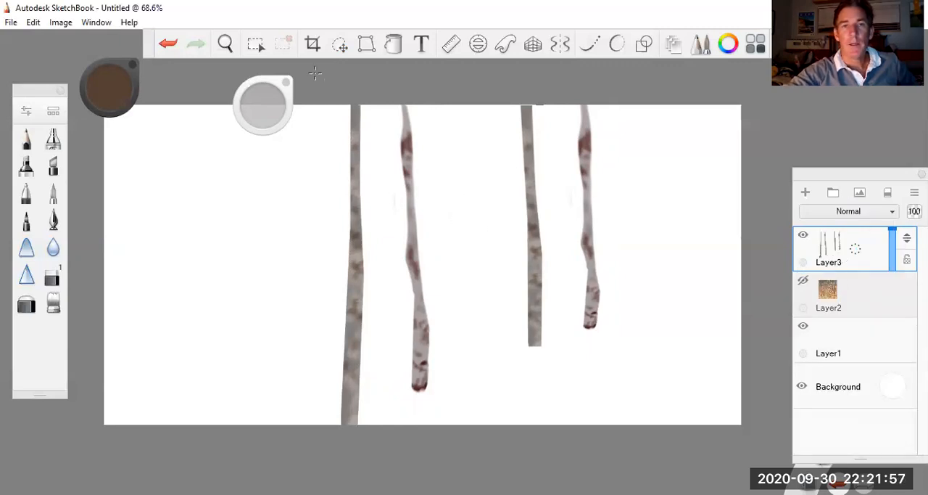
left_click(340, 45)
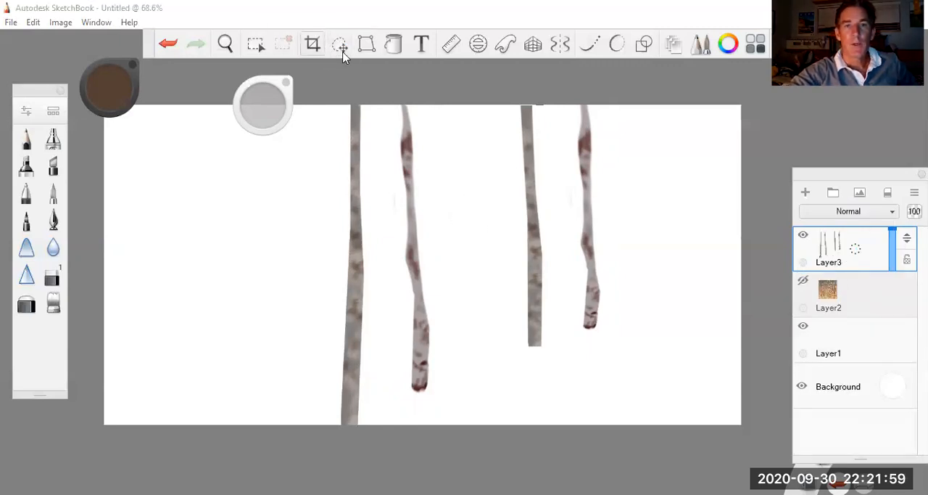
left_click_drag(419, 258, 446, 262)
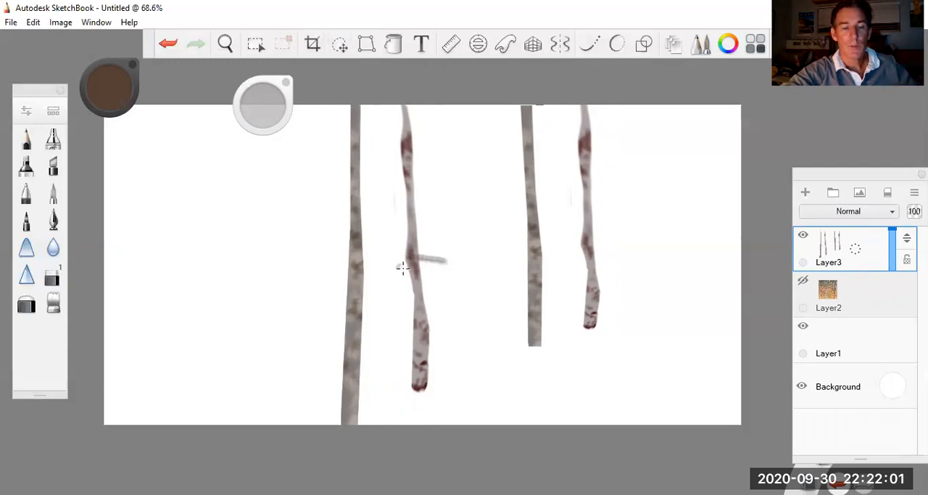
key("ctrl+z")
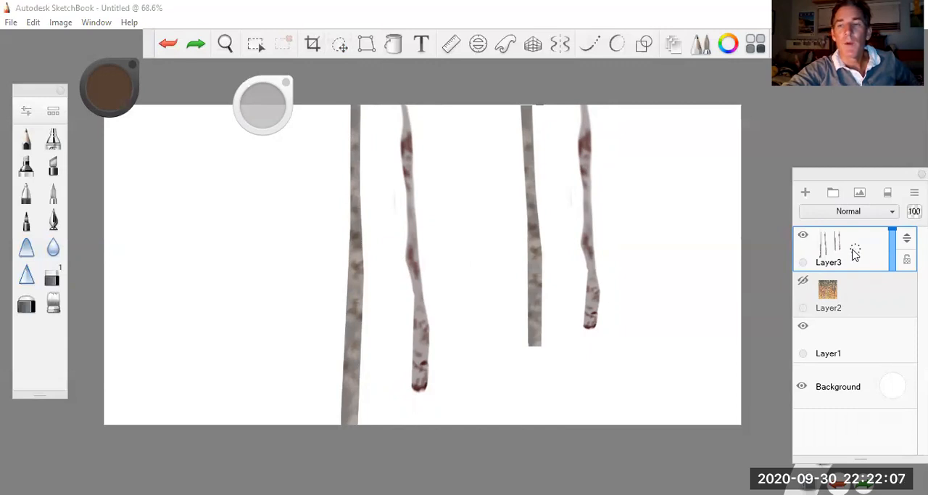
Step: Duplicate Layer3 with its four trunks and use Quick Transform to shift the copy left and shrink it behind the originals' spacing
left_click_drag(856, 251, 826, 221)
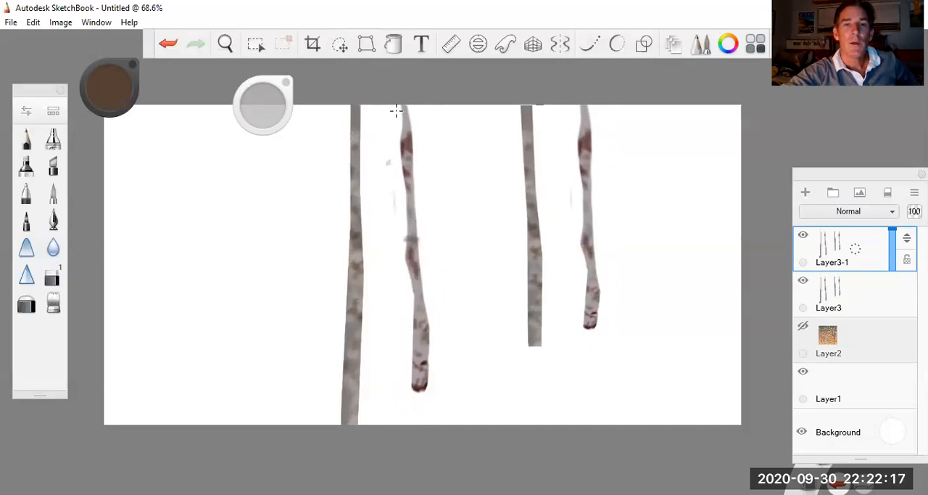
key("ctrl+z")
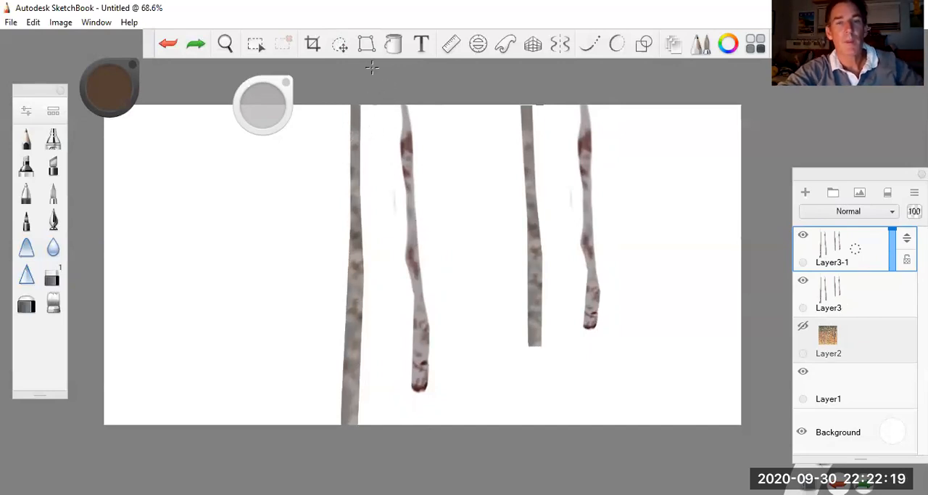
left_click(336, 45)
left_click_drag(384, 198, 295, 206)
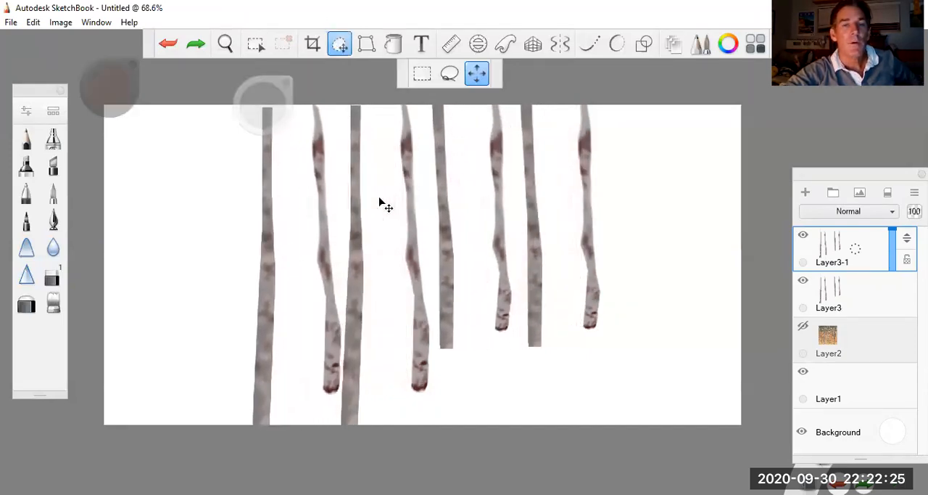
left_click_drag(314, 178, 326, 228)
left_click_drag(368, 196, 395, 126)
left_click_drag(317, 197, 318, 197)
left_click_drag(228, 161, 228, 163)
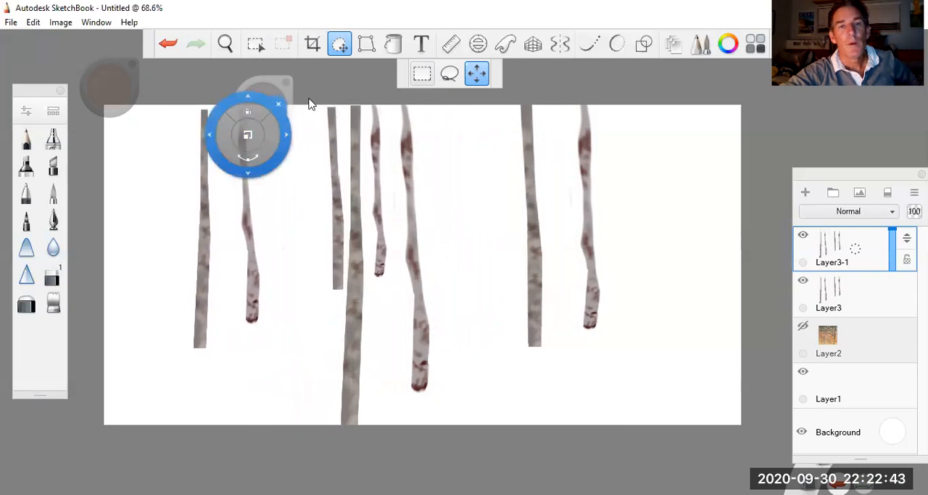
Step: Scale the duplicated trunk group down further from its lower-left corner with the undistorted Transform mode
left_click(366, 45)
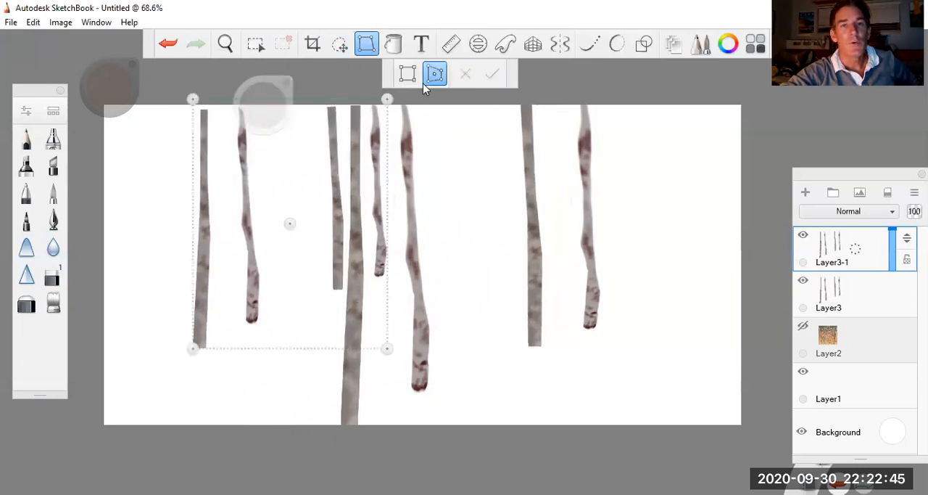
left_click(408, 74)
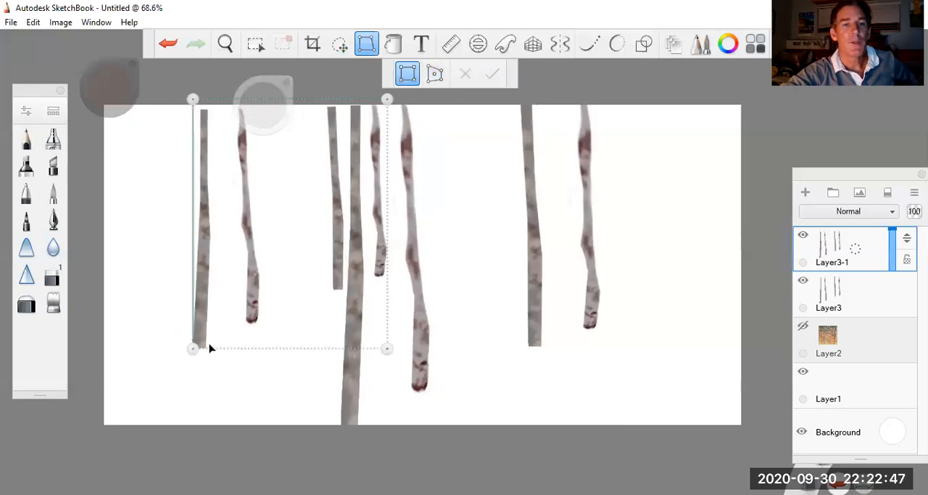
mouse_move(193, 348)
left_mouse_down()
mouse_move(225, 331)
mouse_move(232, 316)
mouse_move(223, 310)
left_mouse_up()
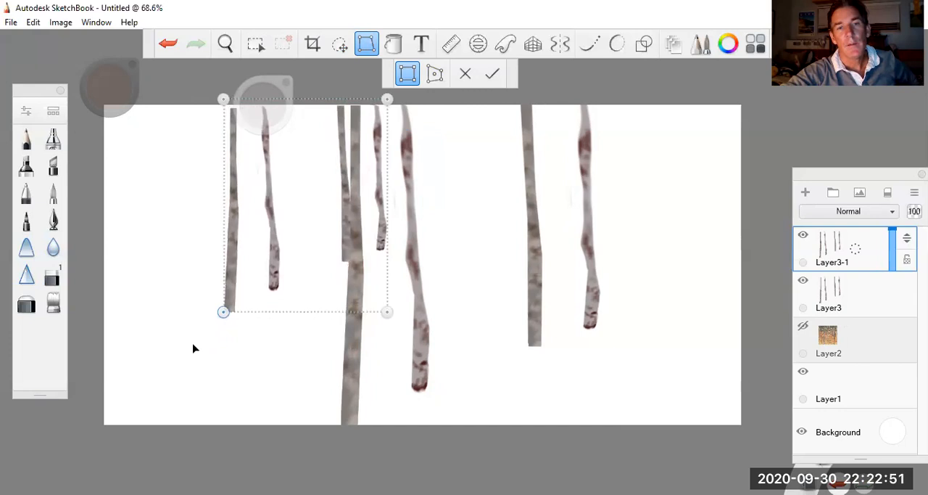
left_click(493, 75)
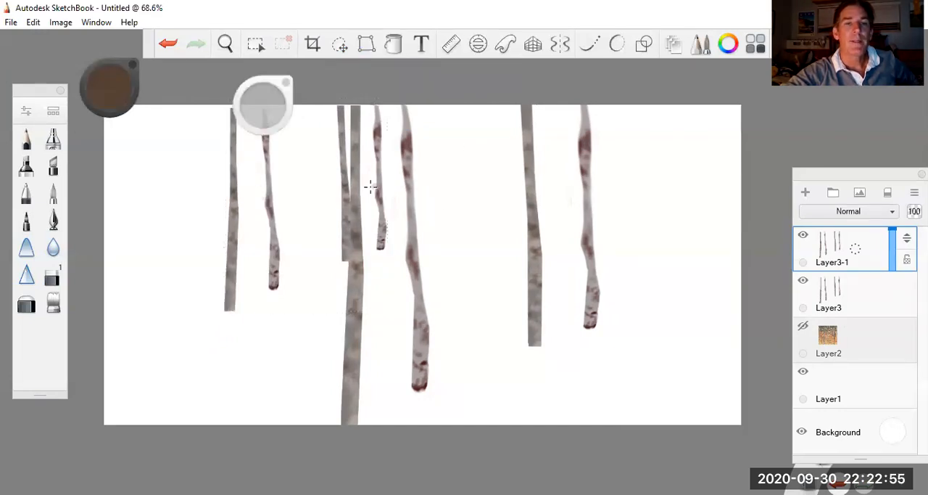
Step: Lighten the duplicated trunks on Layer3-1 by setting their brightness to 60
left_click(66, 23)
mouse_move(81, 110)
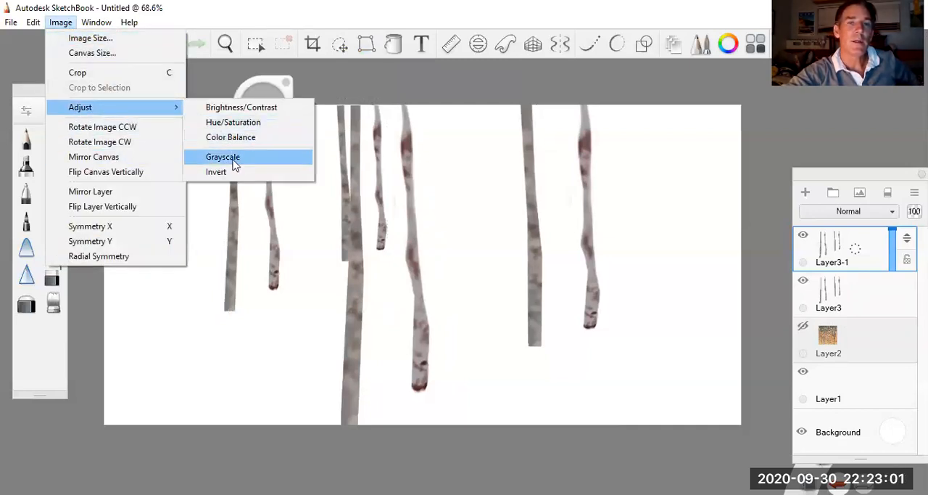
left_click(250, 110)
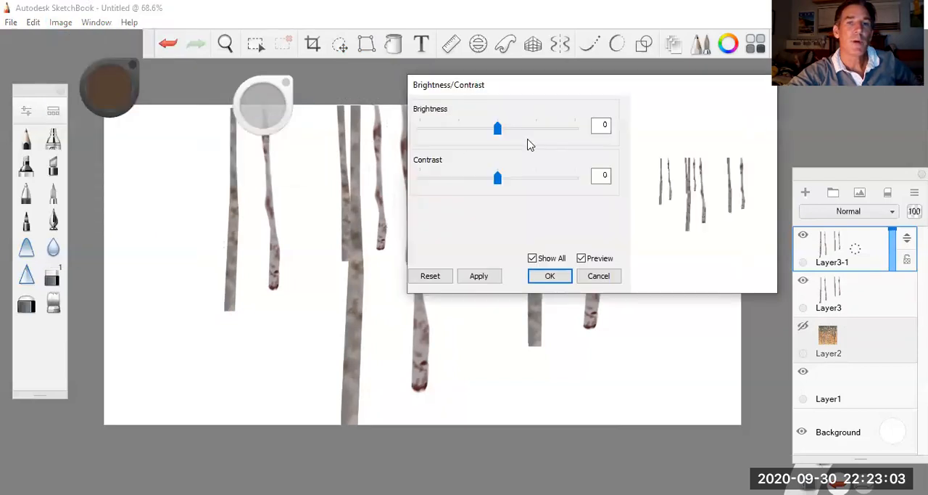
left_click_drag(497, 129, 529, 131)
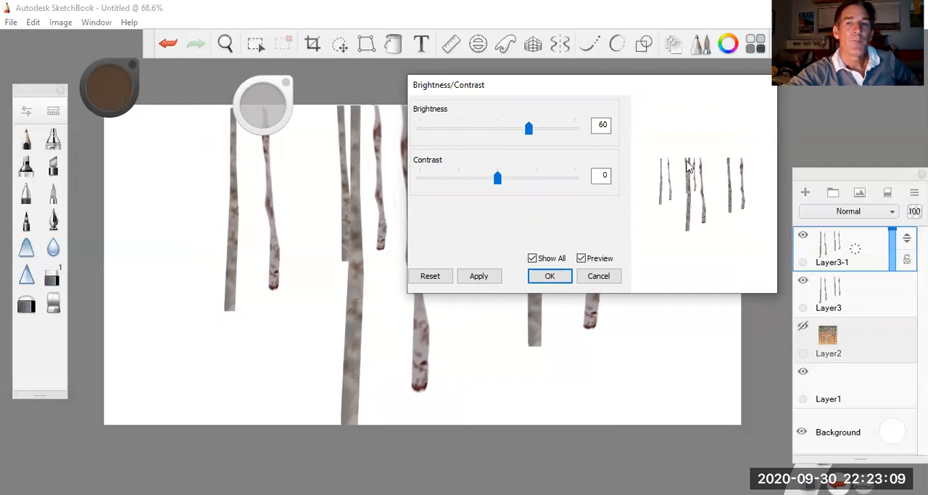
left_click(549, 277)
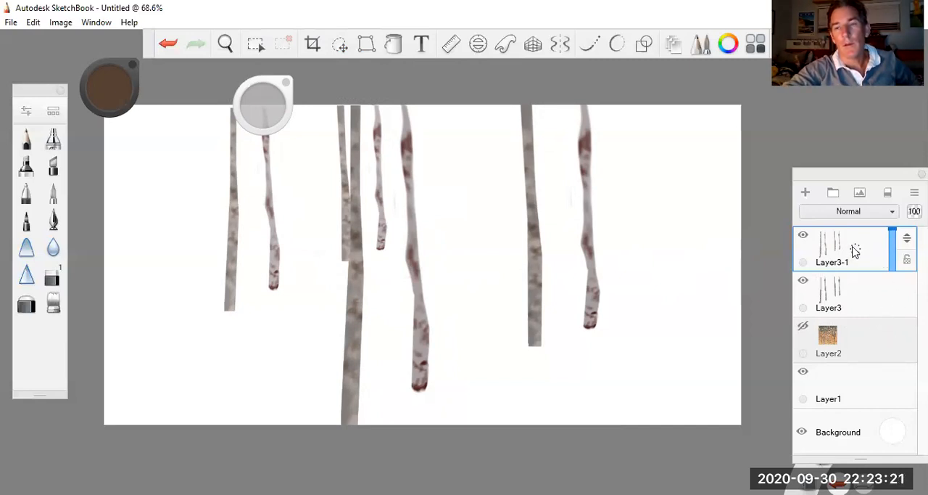
Step: Duplicate Layer3-1, move the new trunk group to the canvas's far right, and shrink it with Quick Transform
left_click_drag(857, 251, 829, 222)
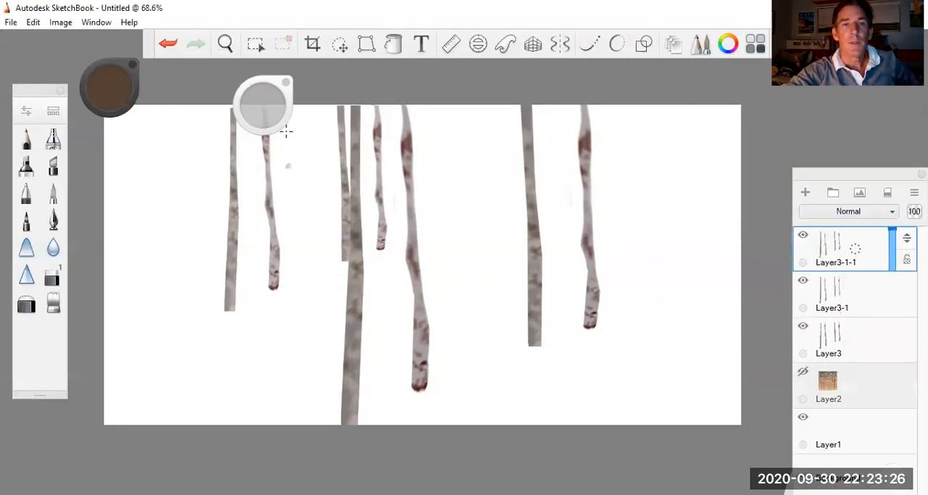
left_click(341, 46)
left_click_drag(254, 197, 409, 203)
left_click_drag(254, 203, 335, 182)
left_click_drag(590, 179, 642, 157)
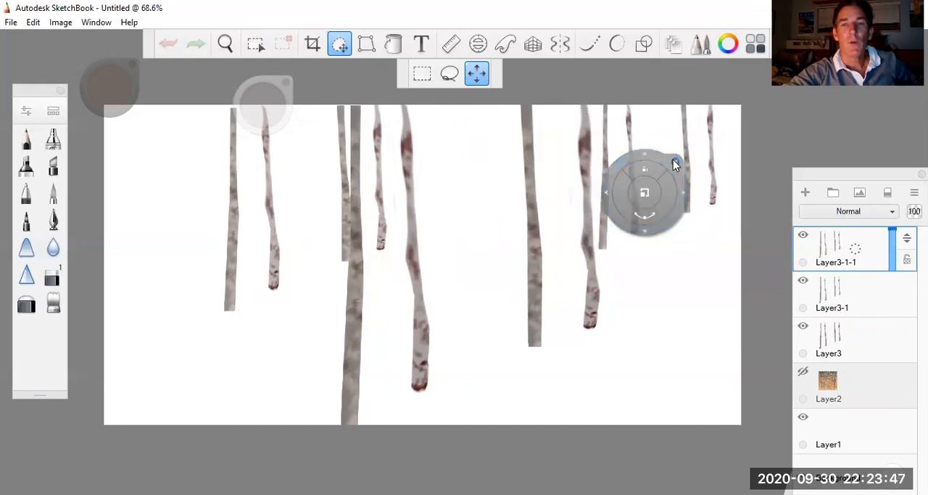
left_click(674, 161)
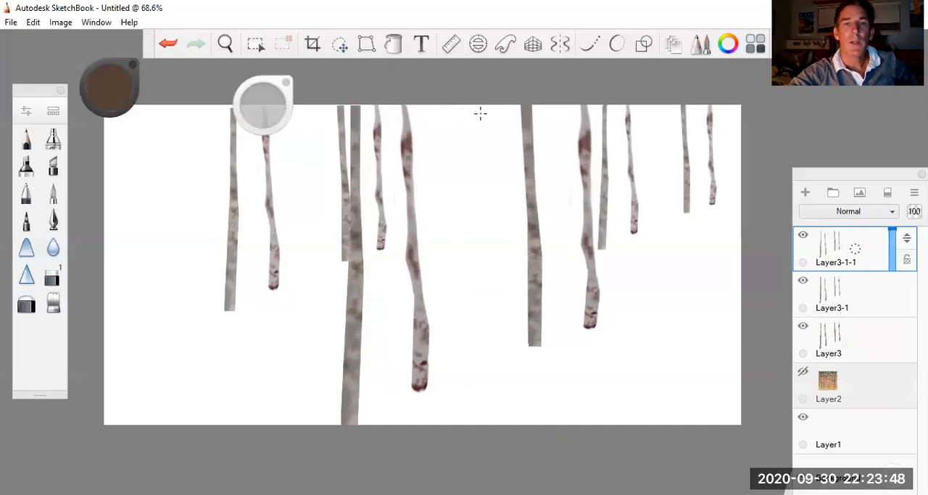
Step: Darken the far-right trunks on Layer3-1-1 by setting brightness to -124 and contrast to -20
left_click(61, 22)
mouse_move(96, 22)
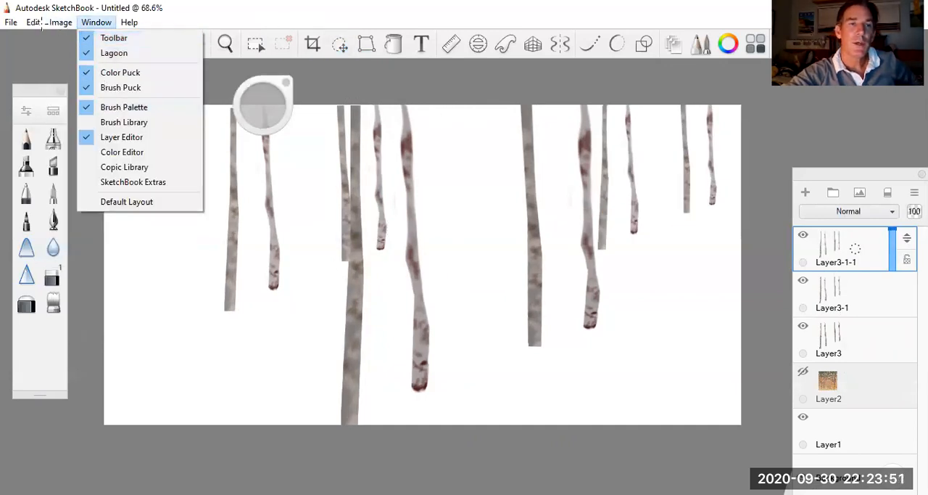
mouse_move(61, 23)
mouse_move(89, 107)
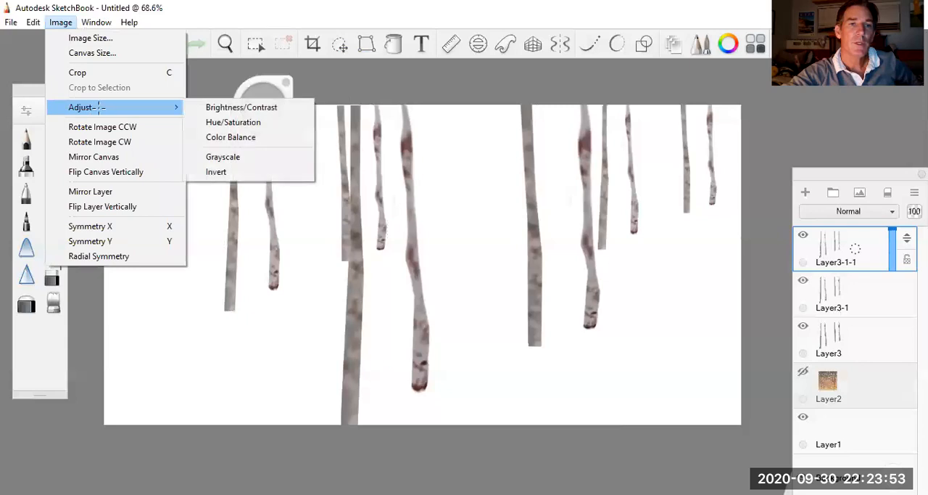
left_click(227, 107)
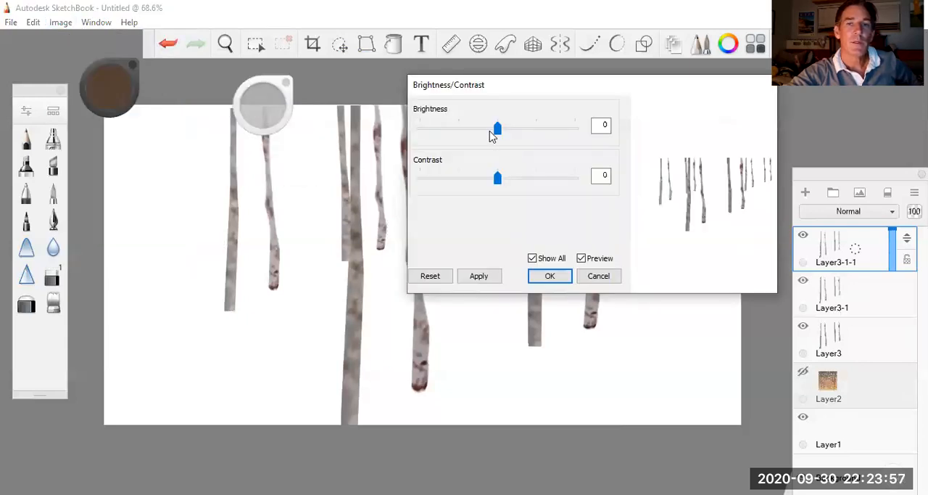
left_click_drag(497, 129, 441, 131)
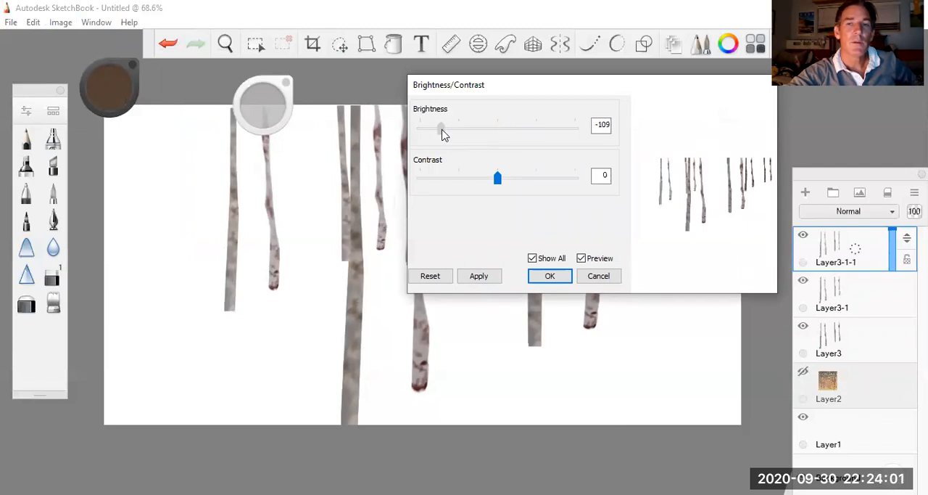
left_click_drag(440, 134, 434, 133)
left_click_drag(496, 179, 468, 179)
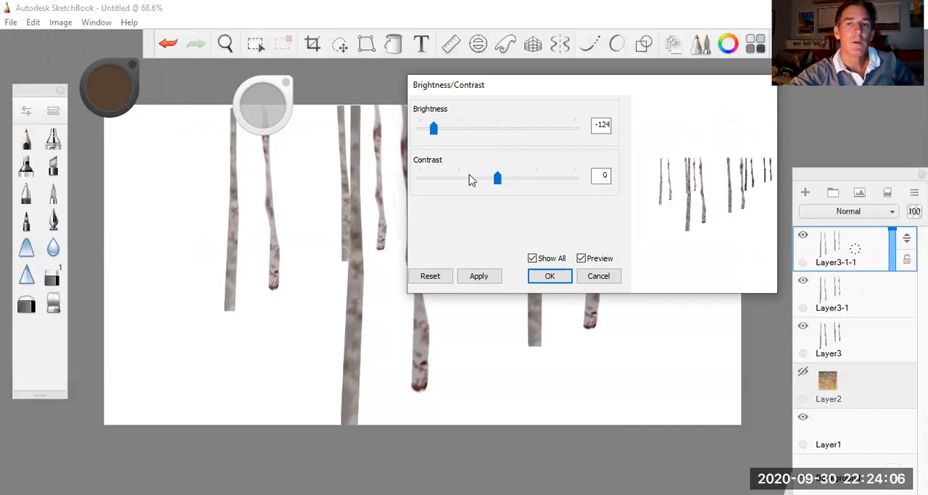
left_click(549, 278)
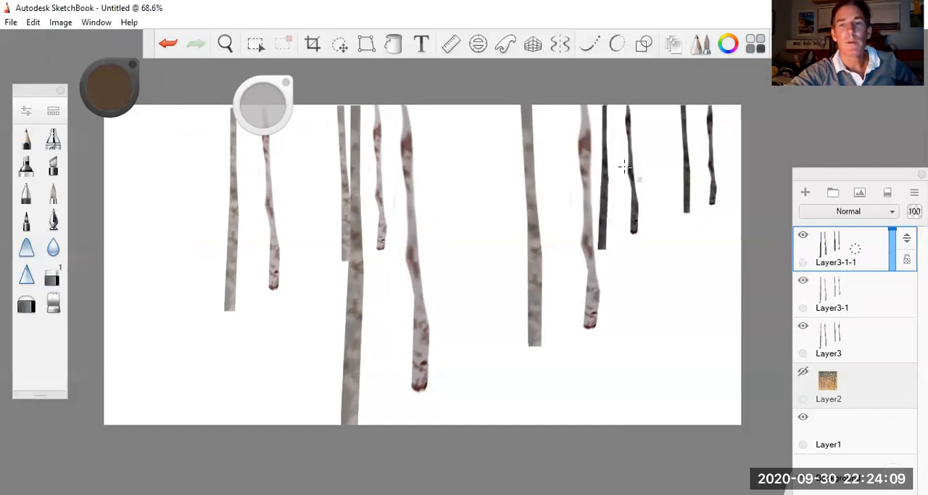
Step: Distort the dark trunk group on Layer3-1-1 by pulling its two upper corners outward, and apply the transform
left_click(366, 45)
left_click(435, 74)
left_click_drag(601, 99, 599, 96)
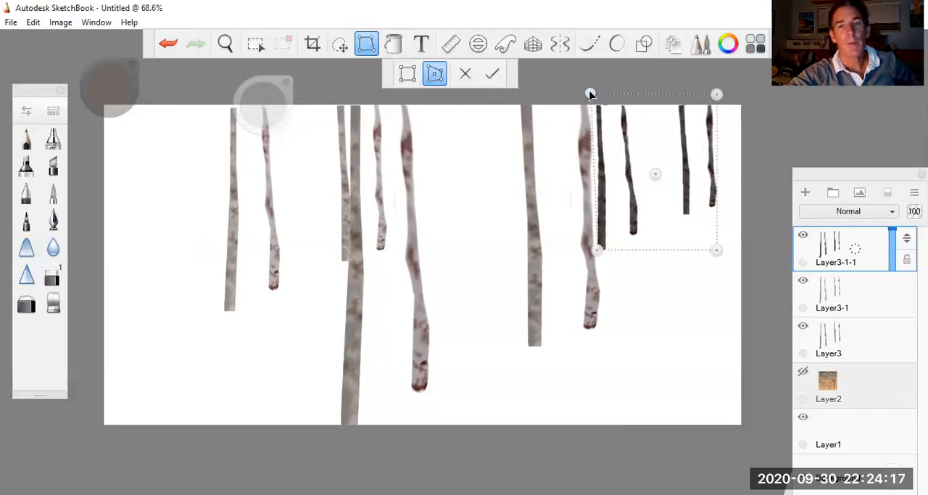
left_click_drag(714, 95, 731, 89)
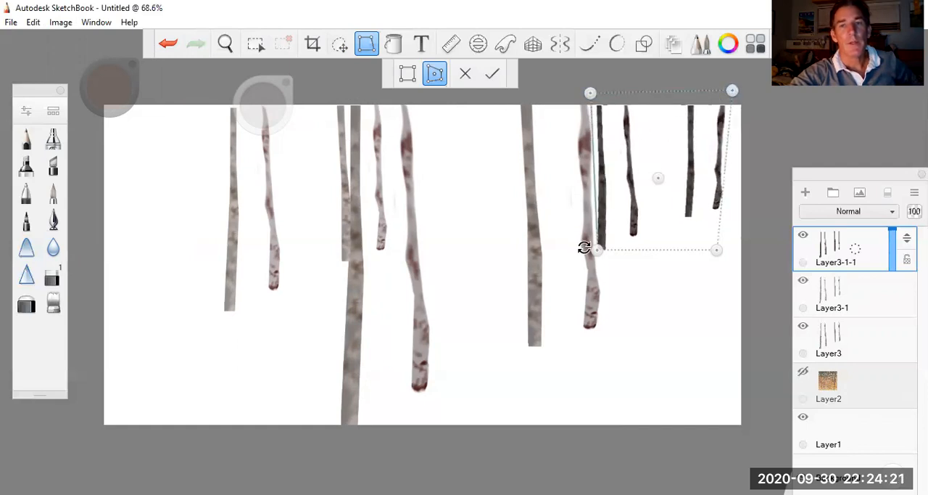
left_click(493, 75)
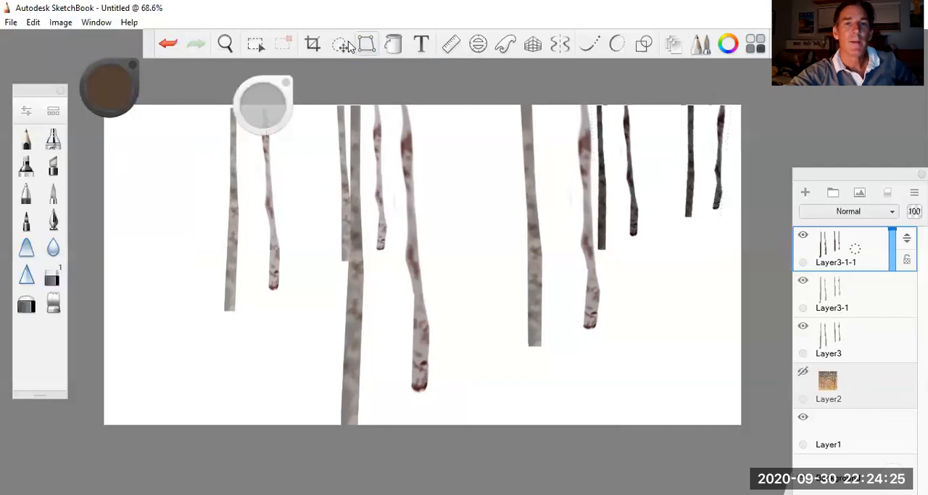
Step: Shift the dark trunks on Layer3-1-1 left until their leftmost trunk sits just behind the neighbouring pale birch's left edge
key("Left")
key("Left")
key("Left")
key("Left")
key("Left")
key("Left")
key("Left")
key("Left")
key("Left")
key("Left")
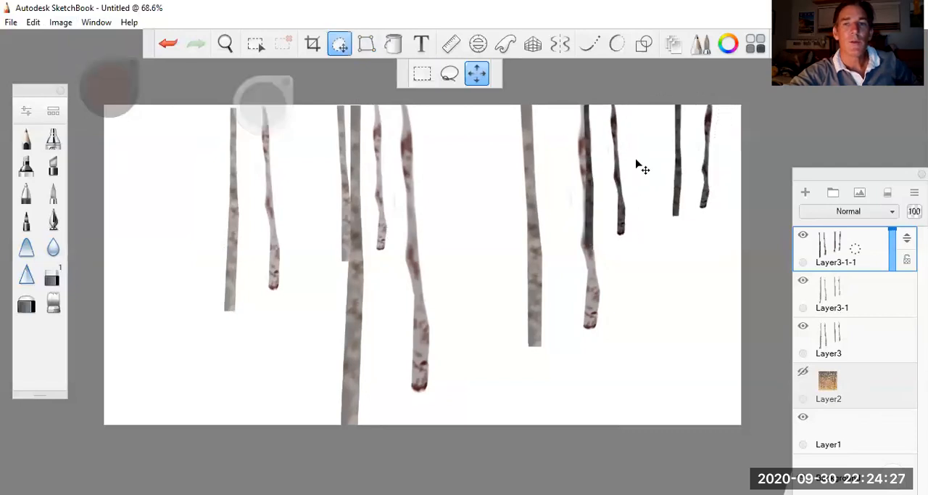
key("Right")
key("Right")
key("Left")
key("Left")
key("Right")
key("Right")
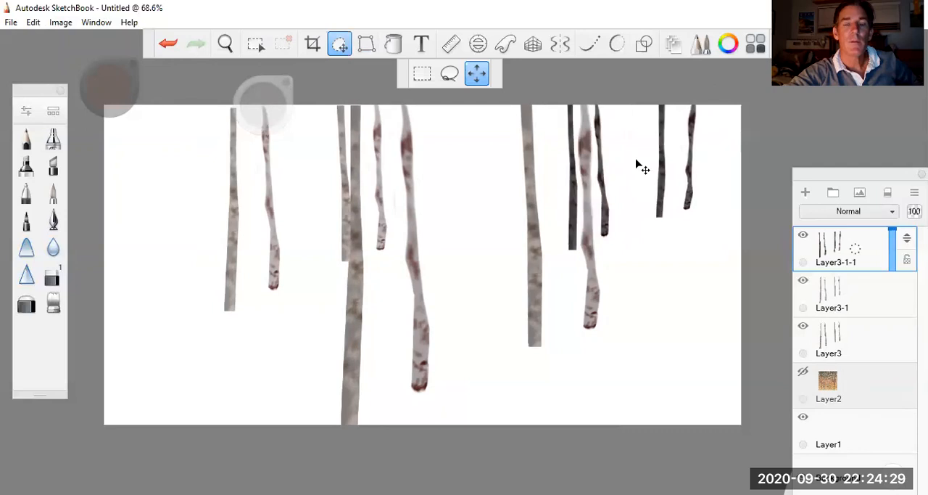
key("Right")
key("Right")
key("Right")
key("Right")
key("Right")
key("Right")
key("Right")
key("Right")
key("Left")
key("Left")
key("Left")
key("Left")
key("Left")
key("Right")
key("Right")
key("Right")
key("Right")
key("Right")
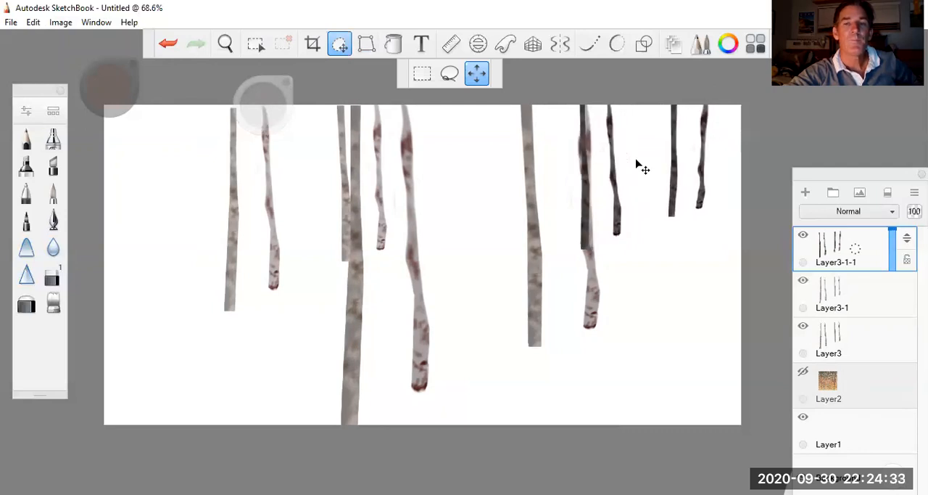
key("Right")
key("Right")
key("Right")
key("Left")
key("Left")
key("Left")
key("Left")
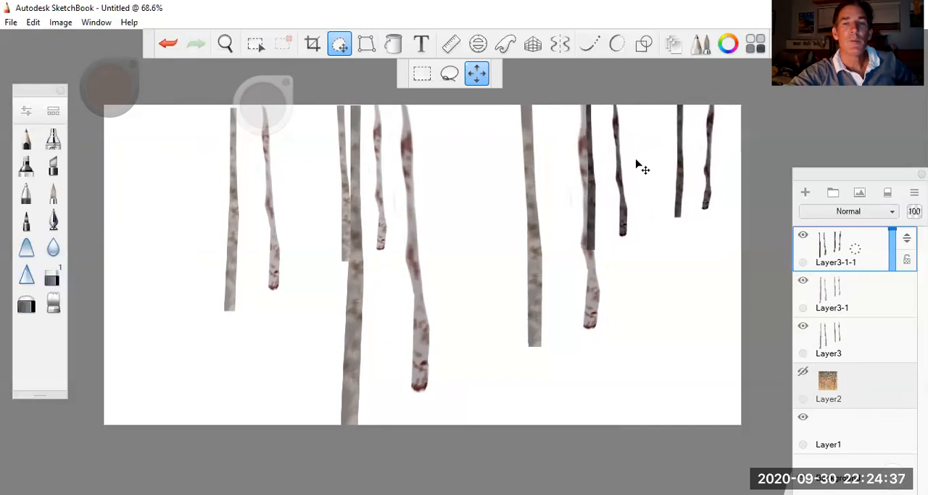
key("Left")
key("Left")
key("Left")
key("Left")
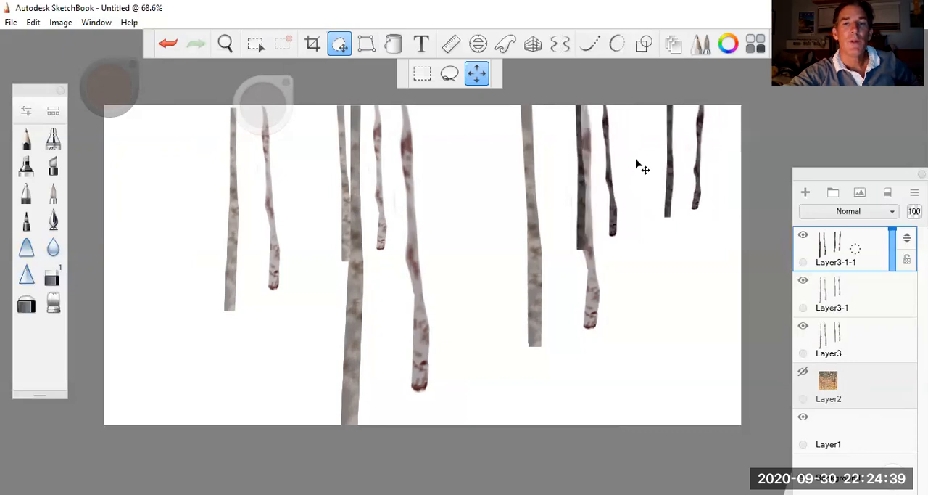
left_click_drag(636, 160, 612, 161)
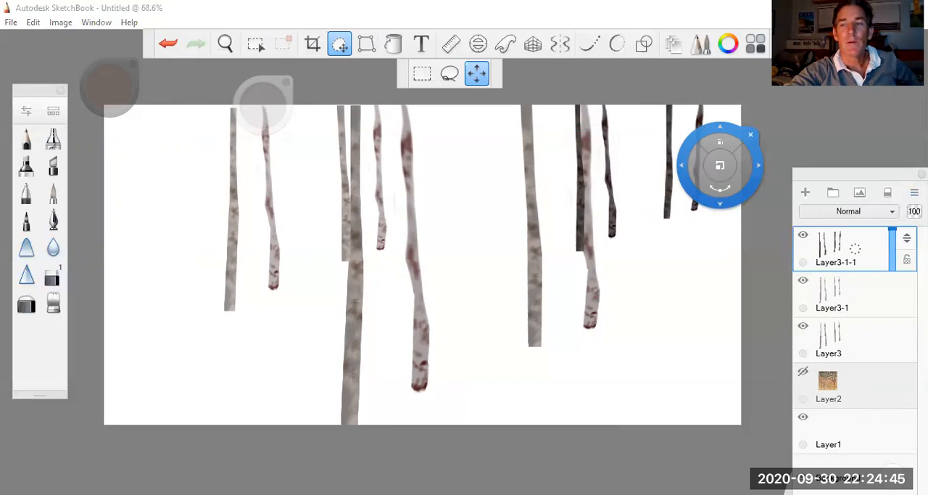
Step: Reorder Layer3-1-1 so that it sits below Layer3-1 in the layer stack
left_click_drag(906, 239, 906, 341)
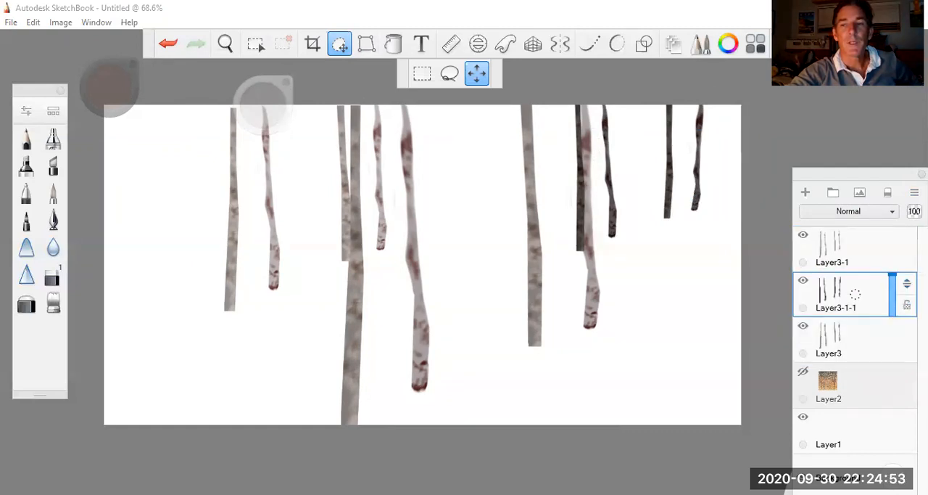
left_click_drag(907, 283, 906, 346)
Step: Select Layer3 and move its large pale trunks slightly to the right
left_click(856, 339)
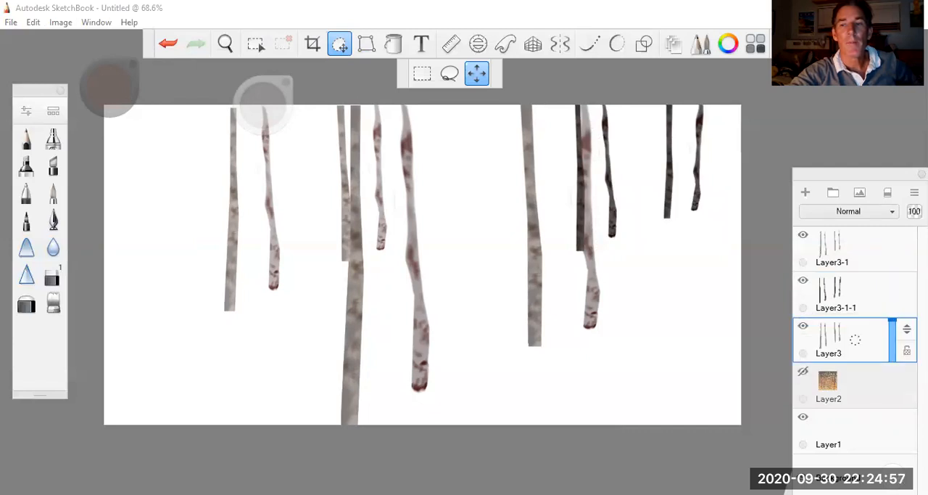
left_click(563, 221)
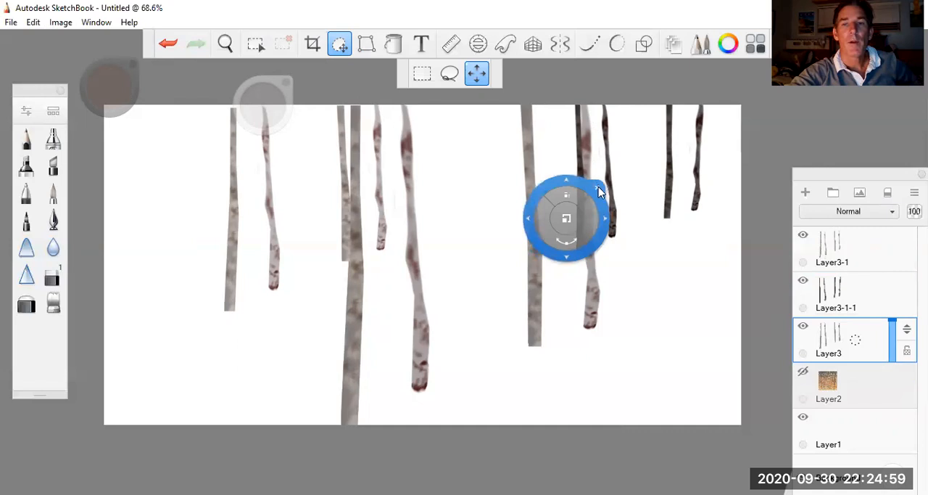
left_click_drag(528, 217, 529, 218)
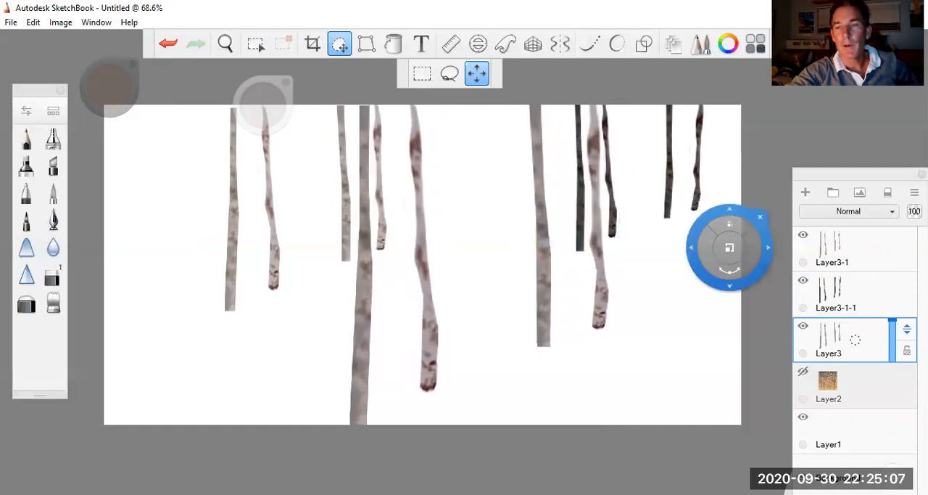
Step: Place Layer3-1-1 beneath Layer3 in the stack and shift its dark trunks slightly right and down
left_click(872, 278)
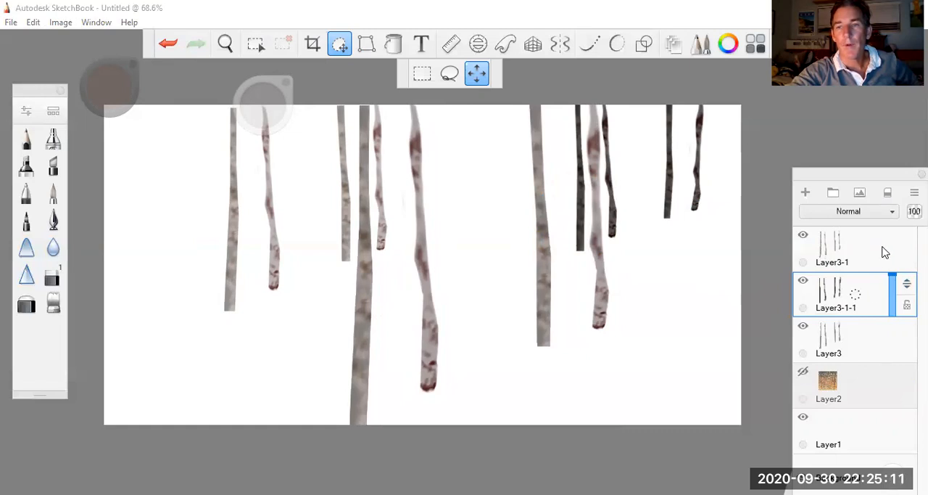
left_click_drag(906, 284, 906, 375)
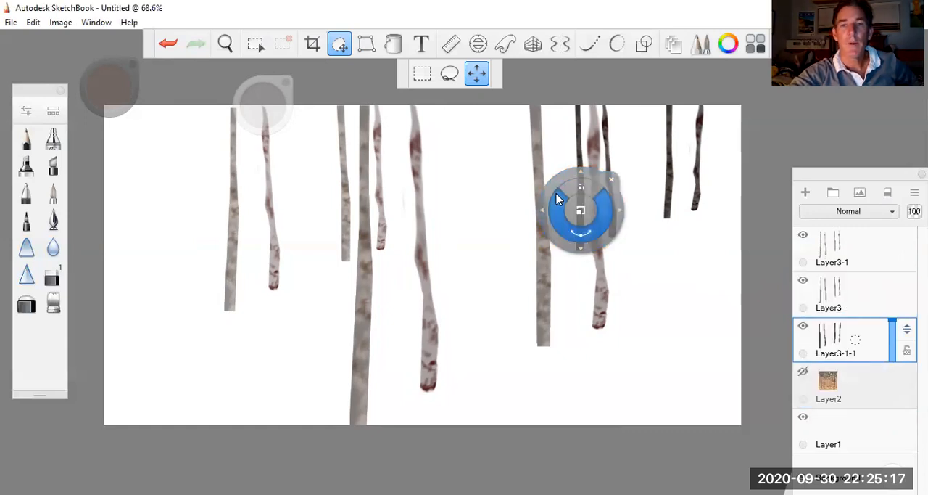
mouse_move(539, 195)
left_mouse_down()
mouse_move(555, 197)
mouse_move(541, 200)
left_mouse_up()
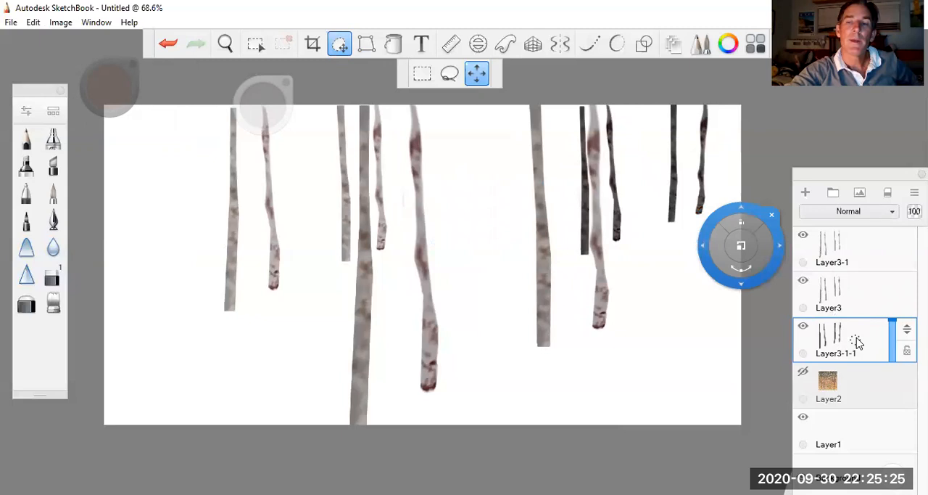
Step: Duplicate Layer3-1-1 and move the copied dark trunks to the canvas's left part, around the leftmost pale trunks
left_click_drag(857, 342, 827, 310)
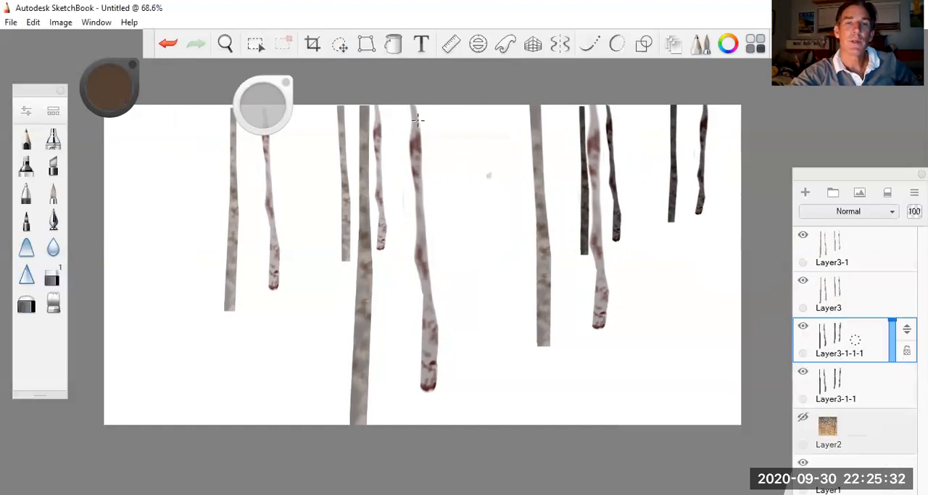
left_click(343, 49)
mouse_move(634, 207)
left_mouse_down()
mouse_move(432, 221)
mouse_move(229, 211)
left_mouse_up()
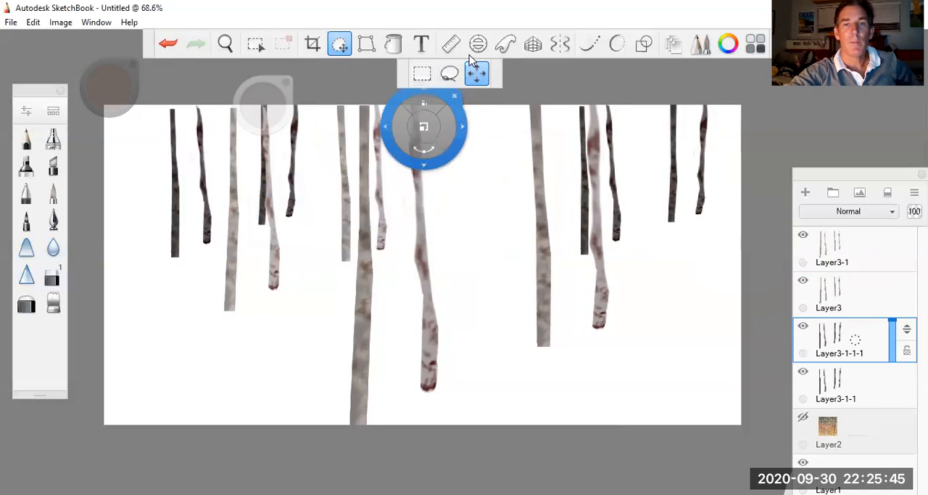
Step: Distort the copied dark trunks on Layer3-1-1-1 by pulling the group's upper-left and lower-right corners outward
left_click(366, 44)
left_click_drag(172, 98, 156, 67)
left_click_drag(299, 258, 293, 261)
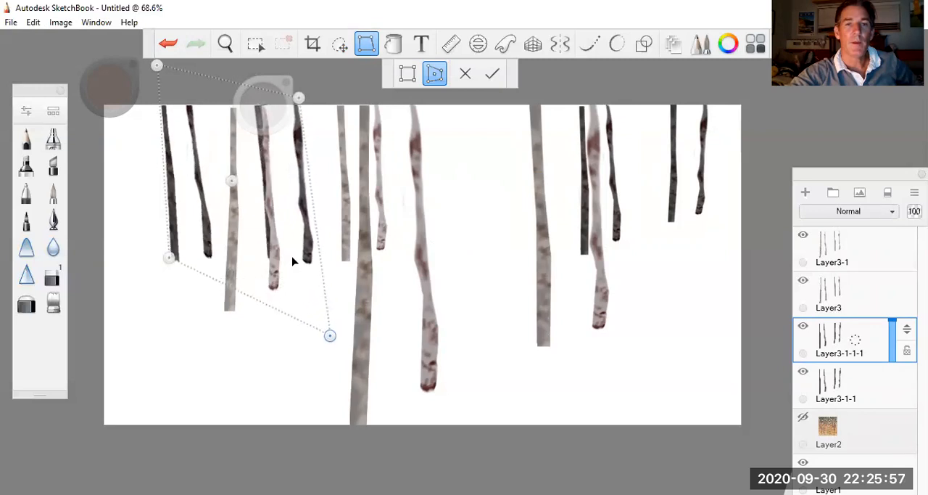